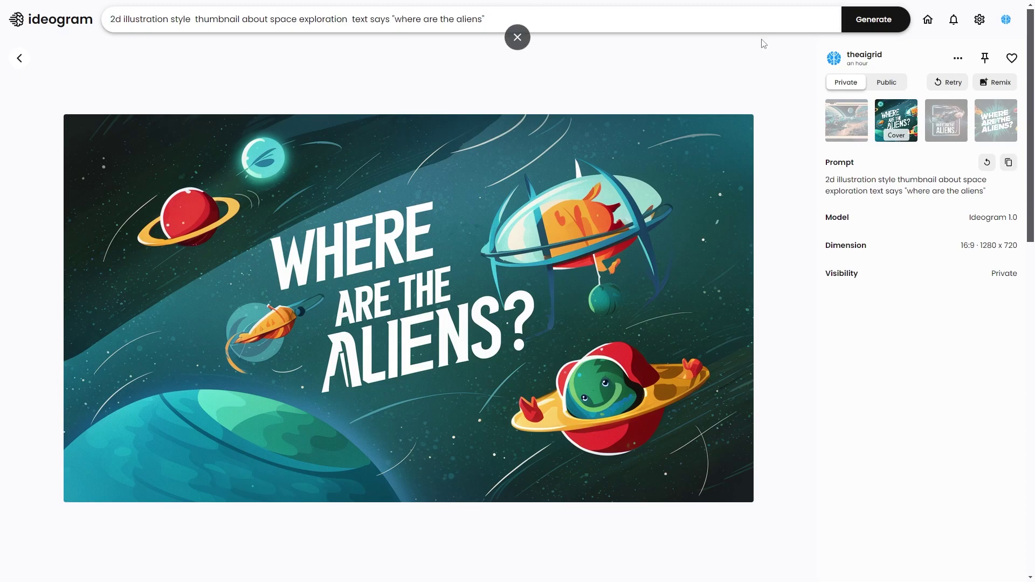
Browse the neon spaceship and cartoon aliens variations of the current image.
{"action": "left_click", "coordinate": [943, 141]}
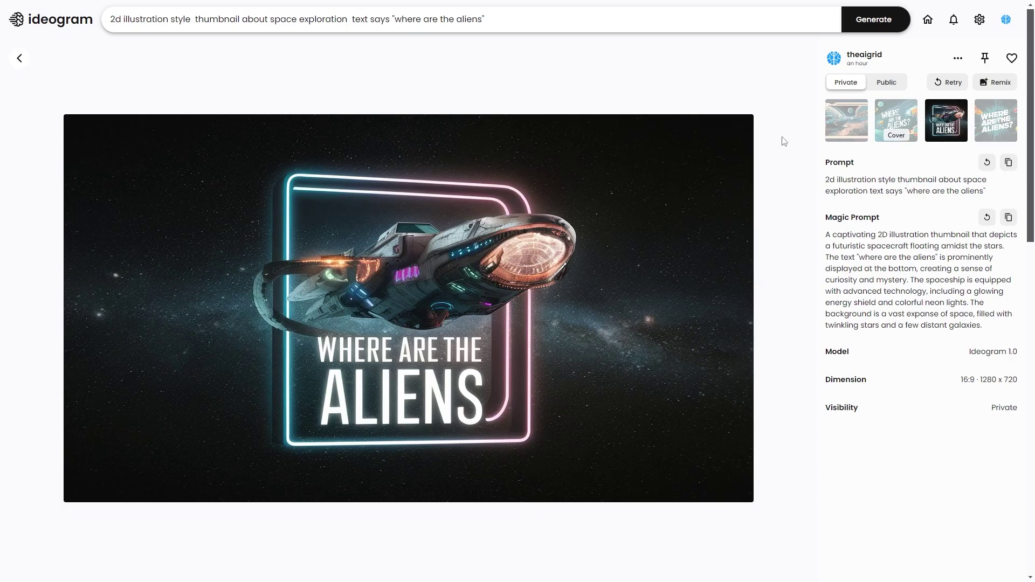
{"action": "left_click", "coordinate": [978, 112]}
{"action": "left_click", "coordinate": [865, 125]}
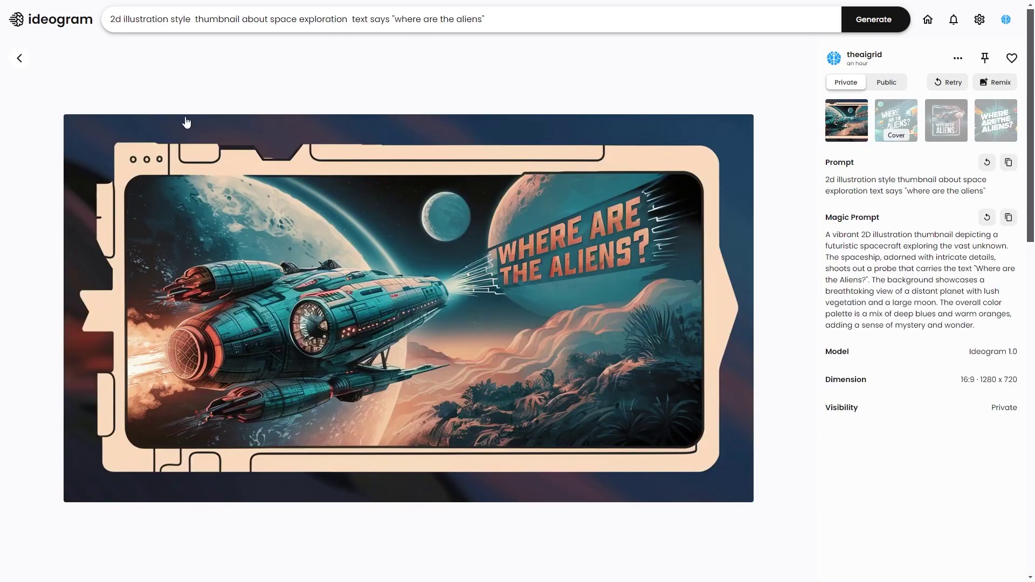
{"action": "left_click", "coordinate": [876, 128]}
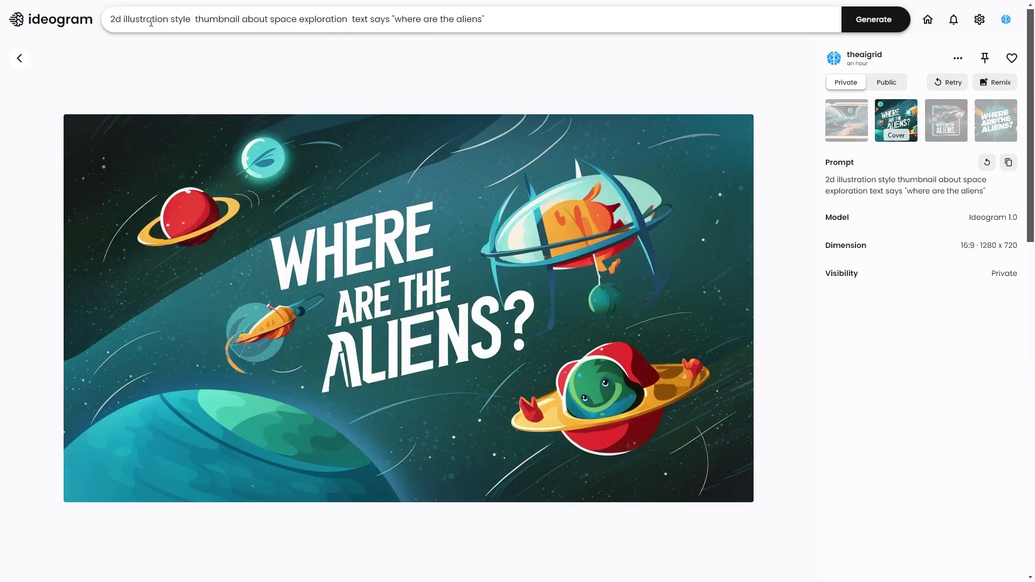
Expand the space exploration prompt into its full settings and select the whole prompt text.
{"action": "left_click_drag", "start_coordinate": [132, 21], "coordinate": [294, 21]}
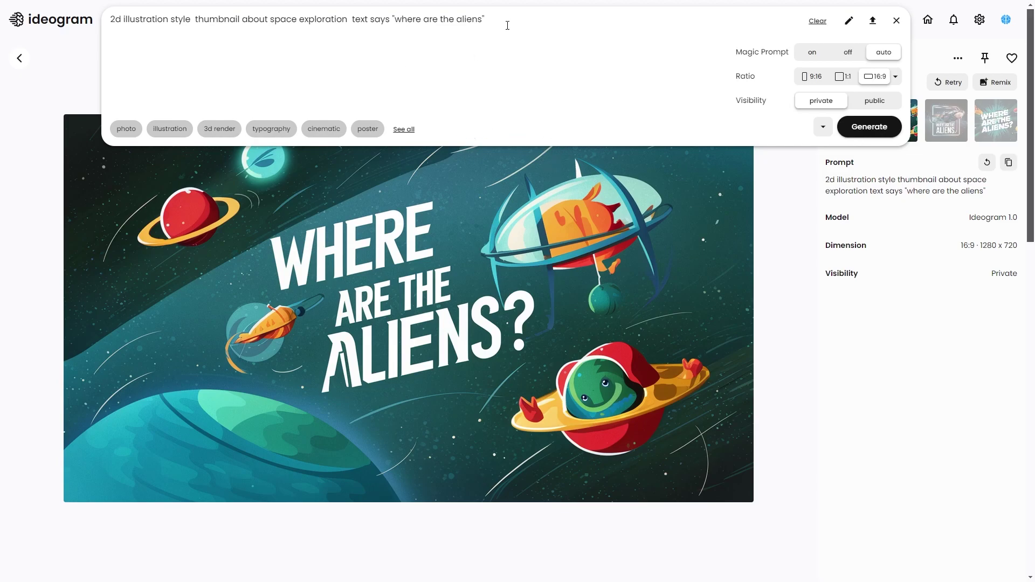
{"action": "left_click_drag", "start_coordinate": [484, 22], "coordinate": [139, 23]}
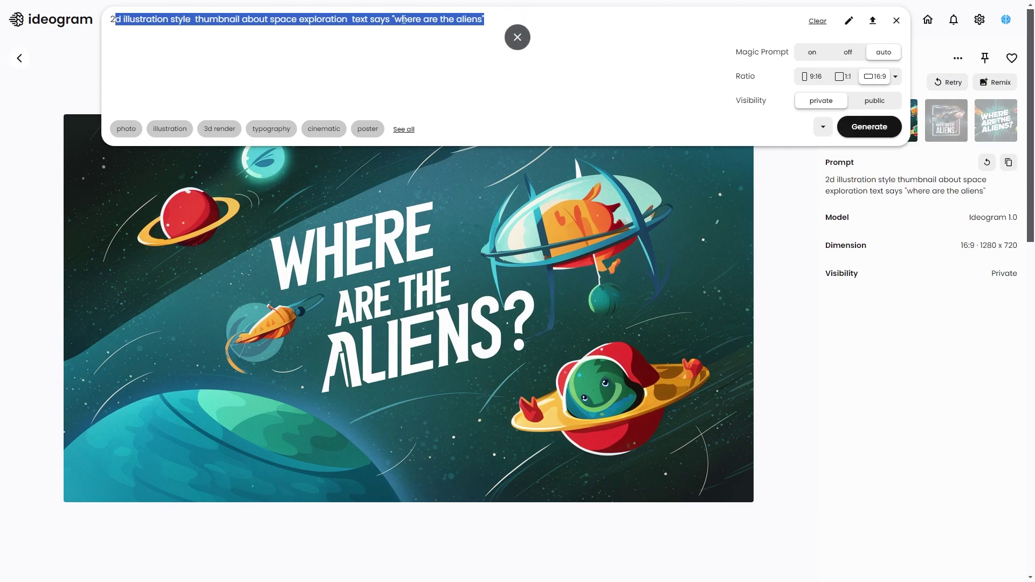
{"action": "left_click_drag", "start_coordinate": [484, 20], "coordinate": [110, 13]}
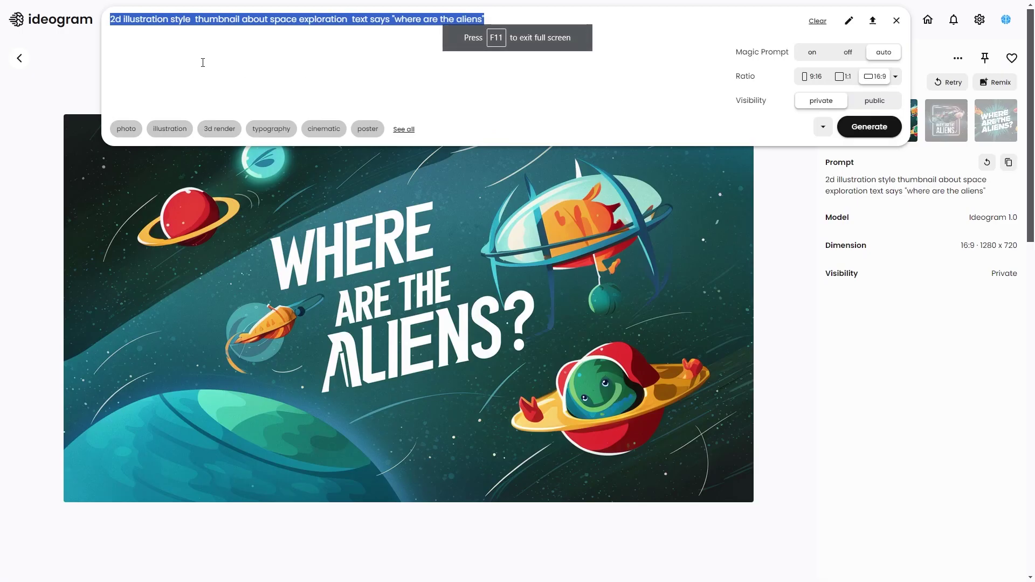
{"action": "left_click", "coordinate": [148, 29]}
{"action": "left_click_drag", "start_coordinate": [193, 18], "coordinate": [110, 18]}
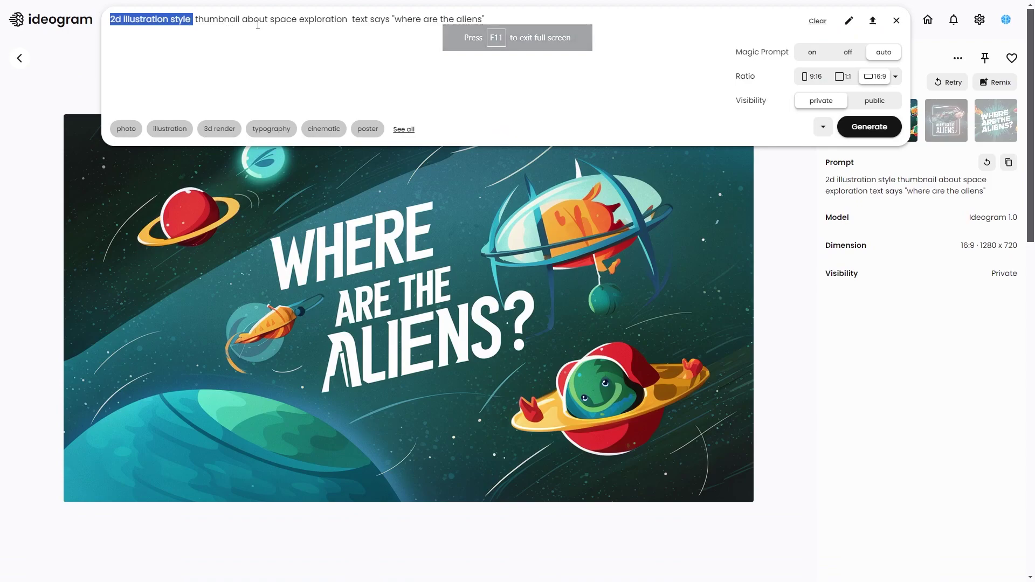
Delete '2d illustration style' and replace the quoted text with 'faster than light travel'.
{"action": "key", "text": "BackSpace"}
{"action": "left_click_drag", "start_coordinate": [313, 19], "coordinate": [405, 22]}
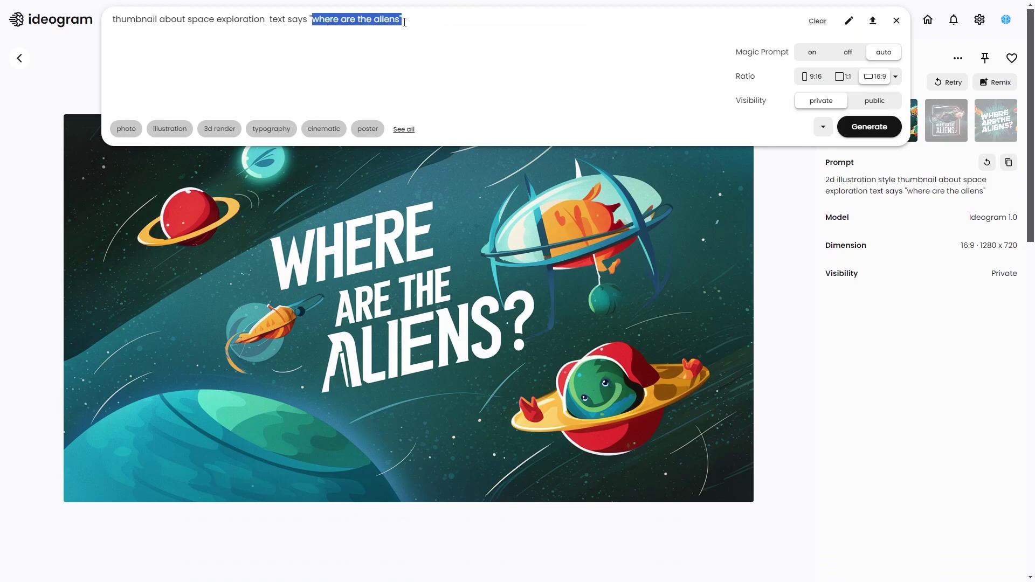
{"action": "type", "text": "faster"}
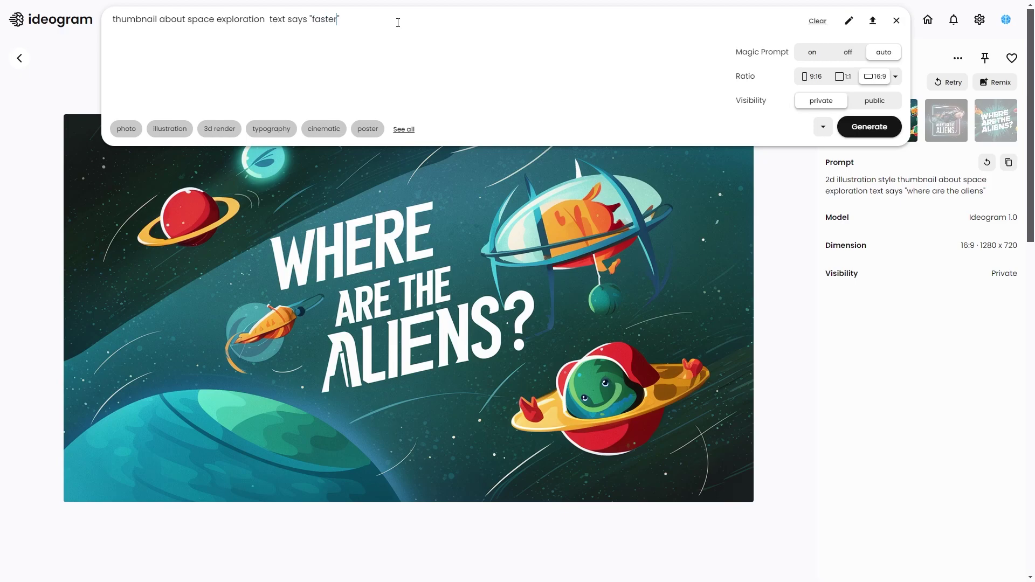
{"action": "type", "text": " than light travel"}
Try the 9:16 and 1:1 ratios, settle on 16:9, and generate.
{"action": "left_click", "coordinate": [814, 77]}
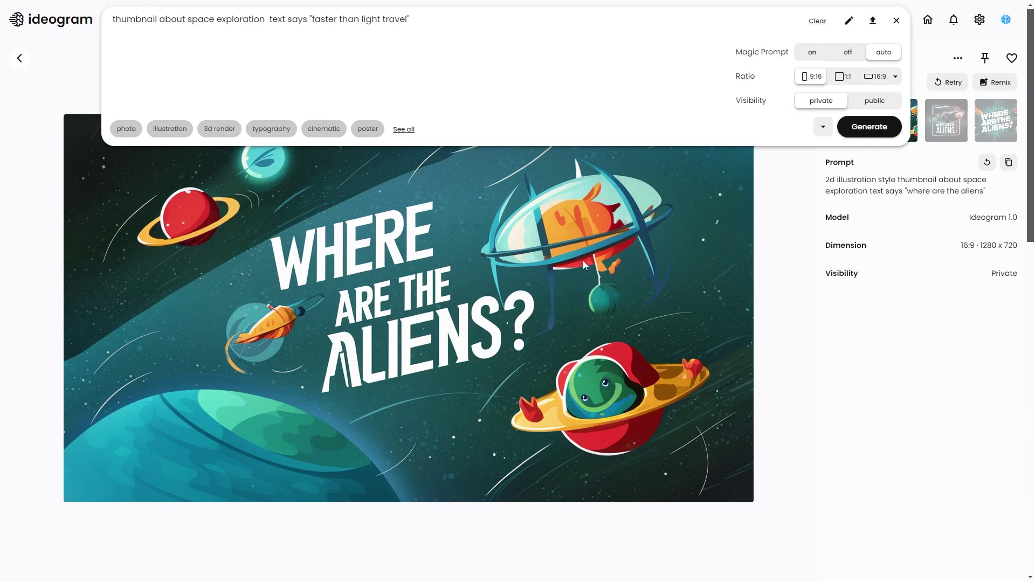
{"action": "left_click", "coordinate": [840, 76]}
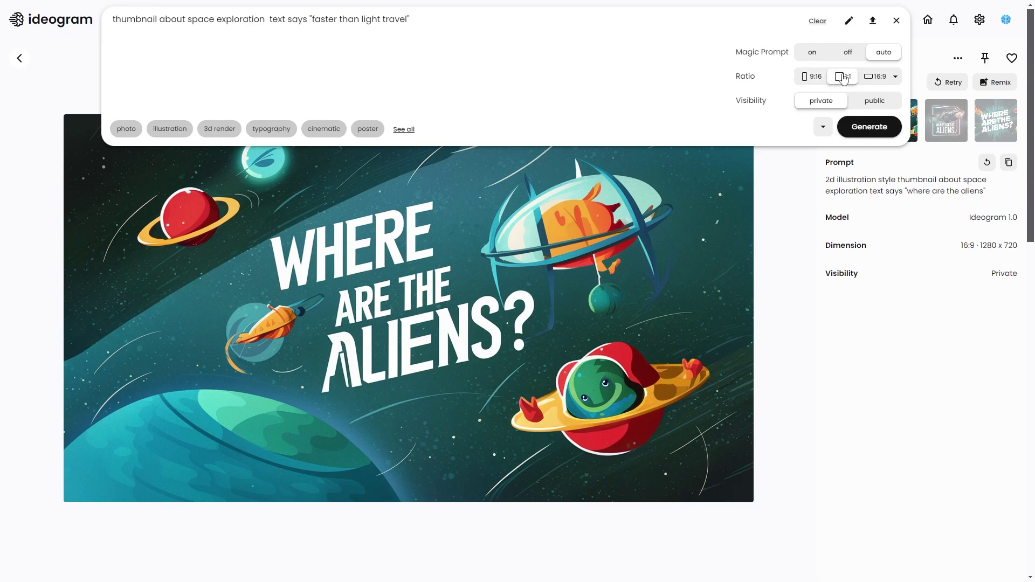
{"action": "left_click", "coordinate": [875, 79]}
{"action": "left_click", "coordinate": [896, 76]}
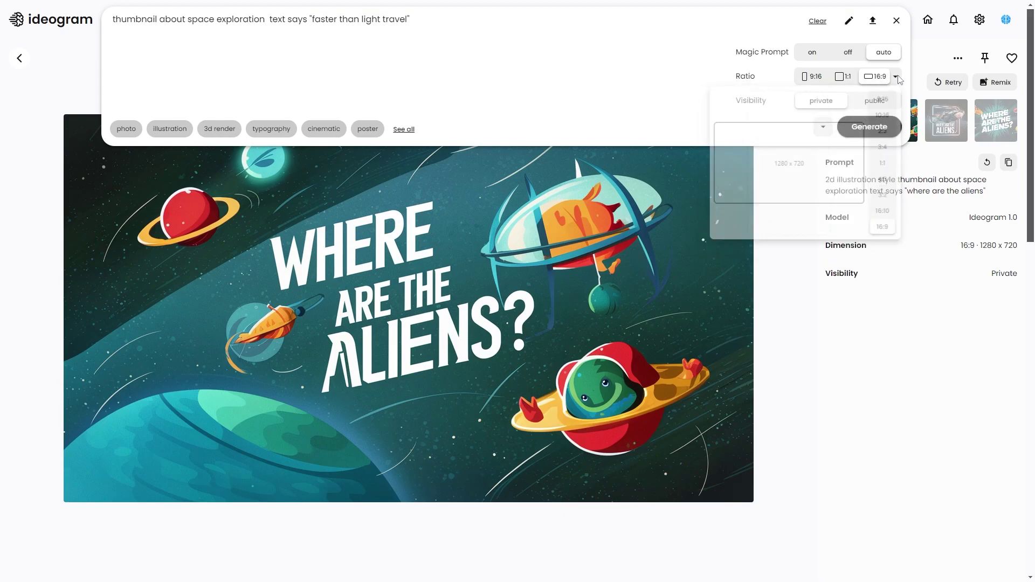
{"action": "left_click", "coordinate": [896, 76]}
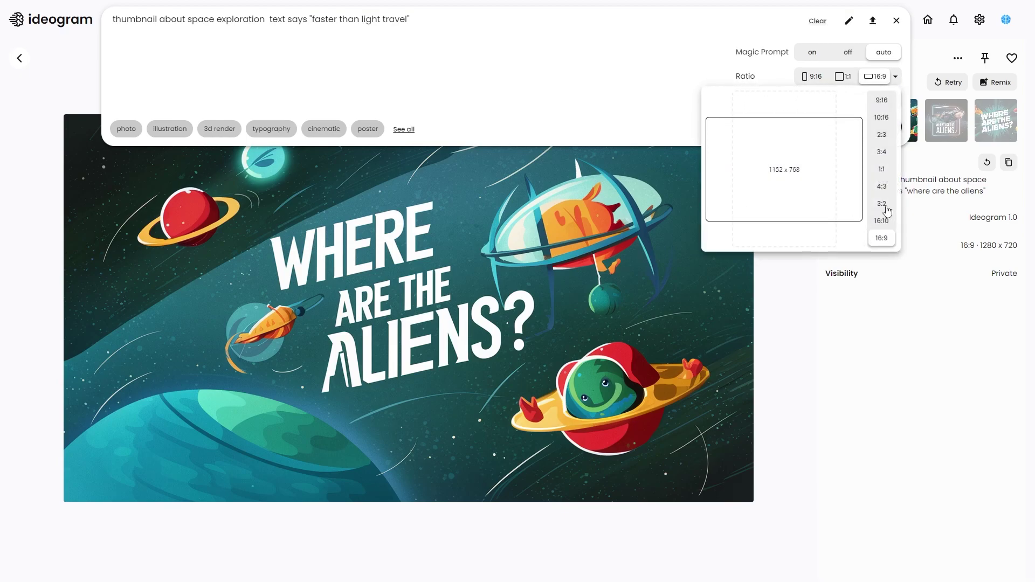
{"action": "left_click", "coordinate": [894, 77]}
{"action": "left_click", "coordinate": [873, 125]}
Regenerate the 'faster than light travel' prompt, then reopen the prompt for editing.
{"action": "left_click", "coordinate": [418, 28]}
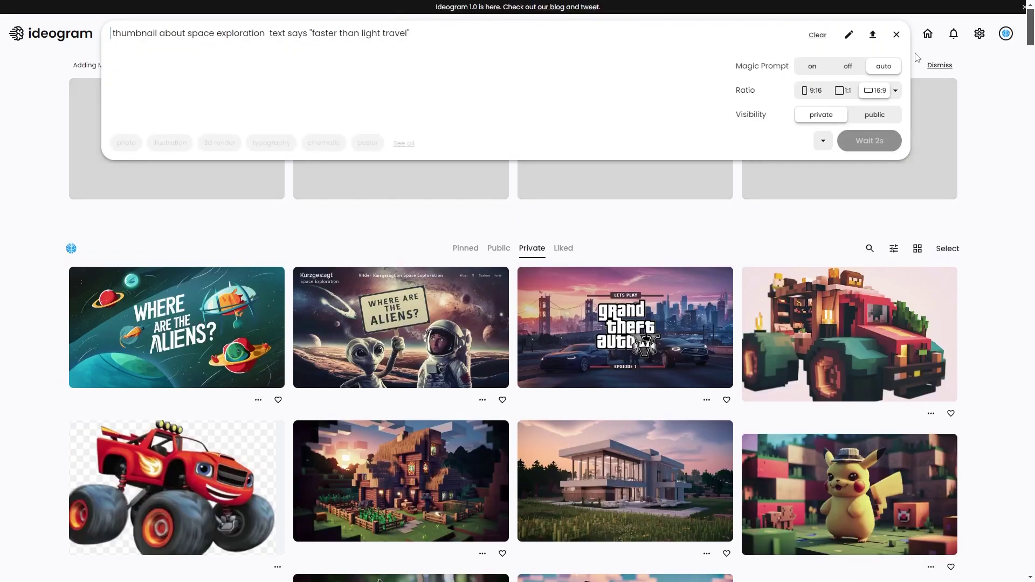
{"action": "left_click", "coordinate": [873, 141]}
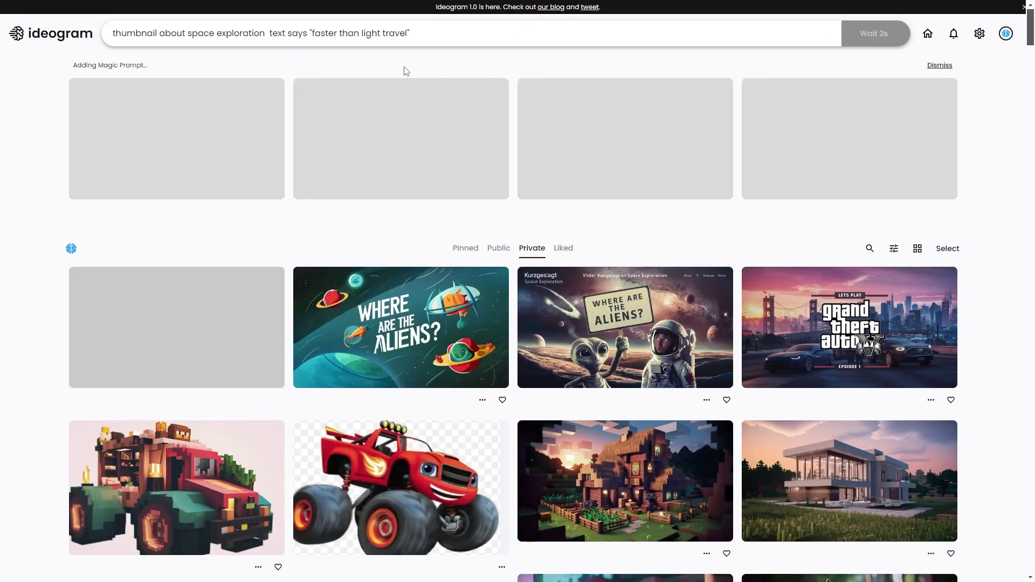
{"action": "left_click", "coordinate": [701, 37]}
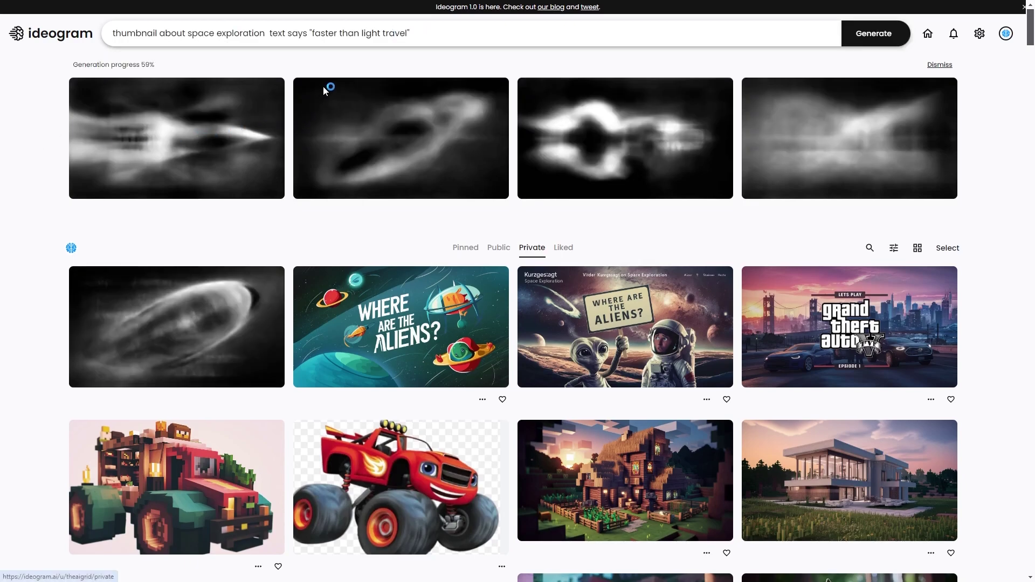
{"action": "left_click", "coordinate": [314, 35]}
{"action": "left_click_drag", "start_coordinate": [314, 37], "coordinate": [438, 37]}
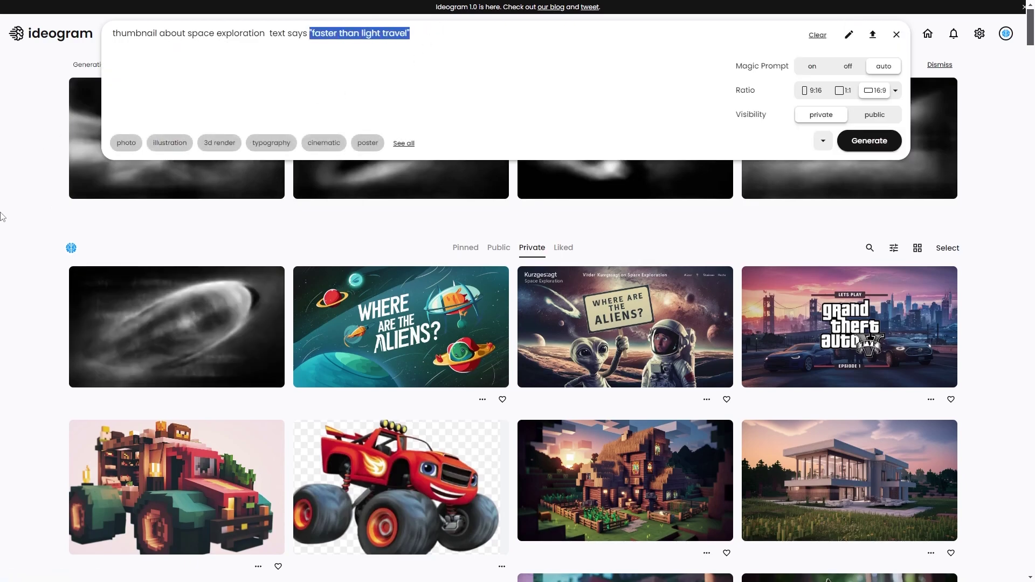
{"action": "left_click", "coordinate": [34, 210]}
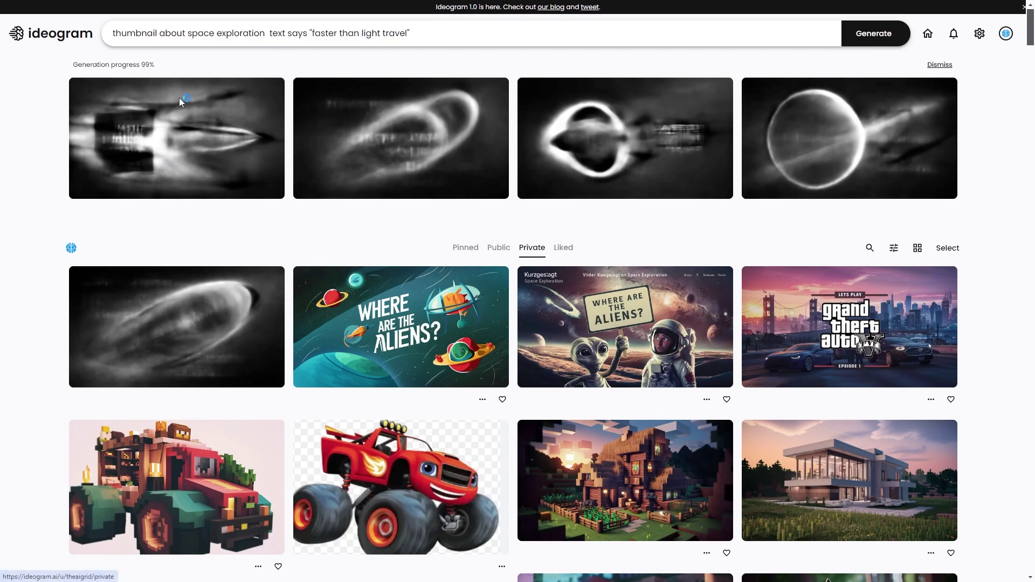
{"action": "left_click", "coordinate": [222, 35]}
Replace 'thumbnail about space exploration' with 'Spaceship travelling fast and' and generate.
{"action": "left_click_drag", "start_coordinate": [264, 34], "coordinate": [132, 33]}
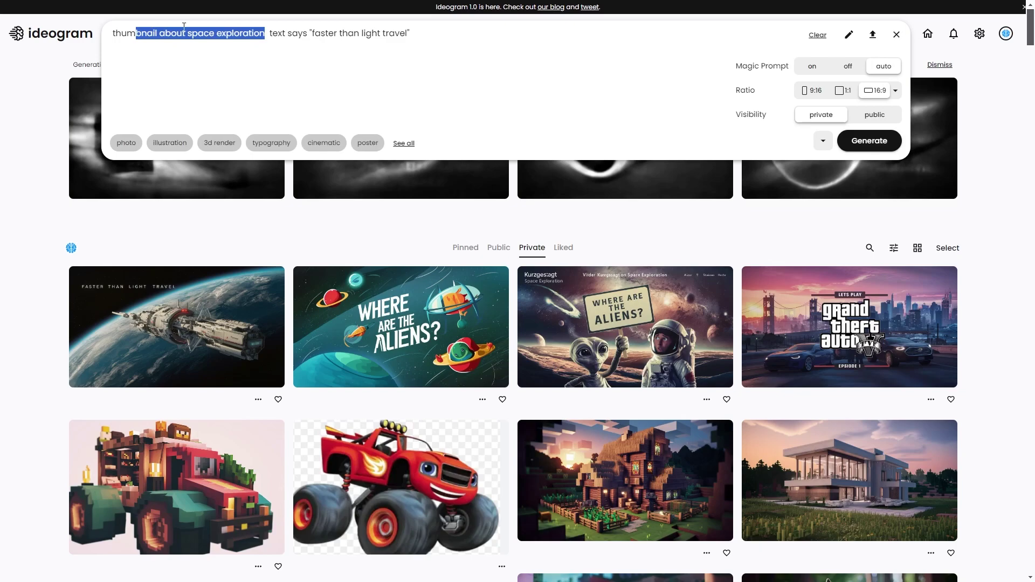
{"action": "left_click", "coordinate": [251, 26]}
{"action": "left_click_drag", "start_coordinate": [269, 34], "coordinate": [98, 51]}
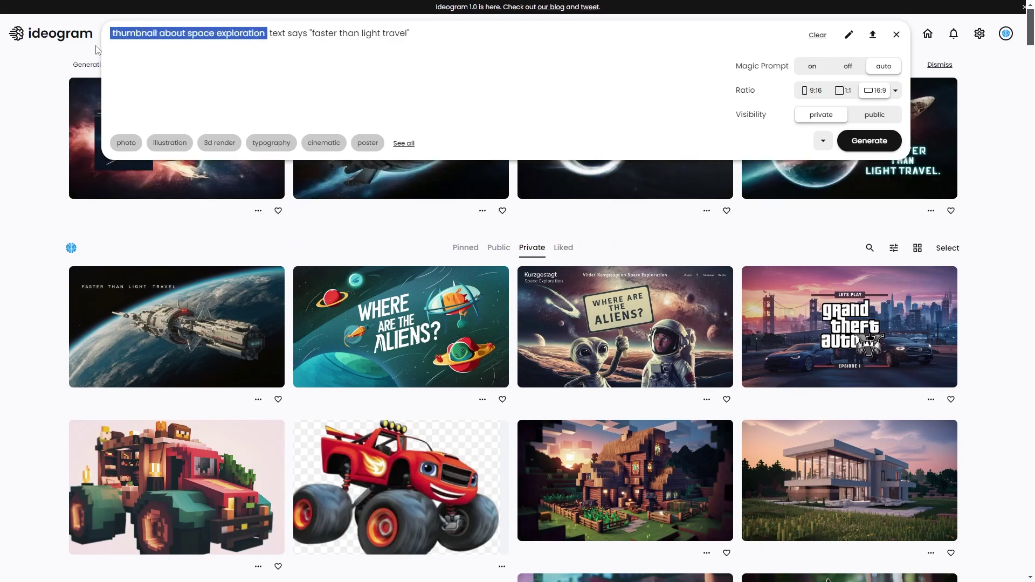
{"action": "type", "text": "Spaceship travel"}
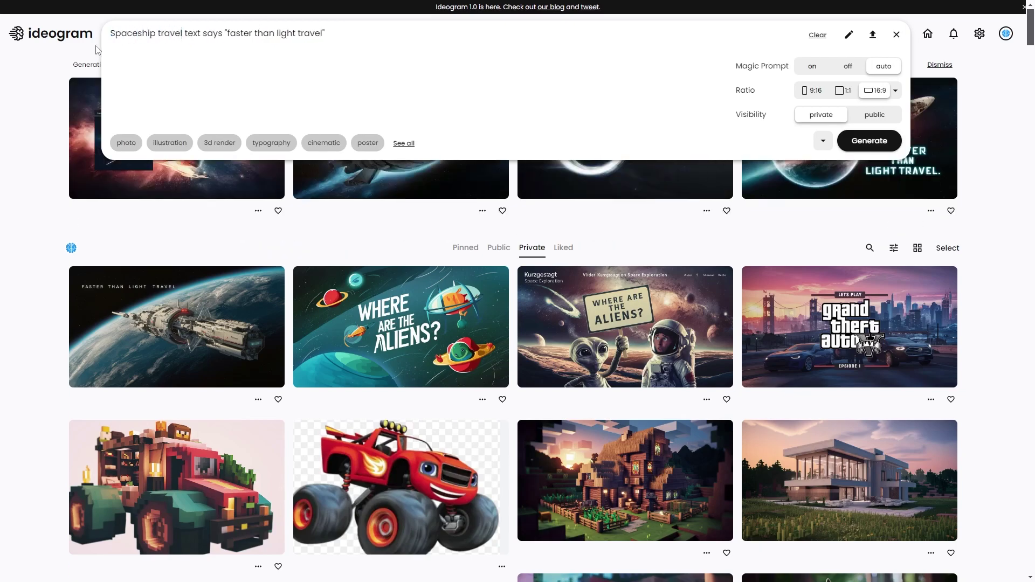
{"action": "type", "text": "ling fast and"}
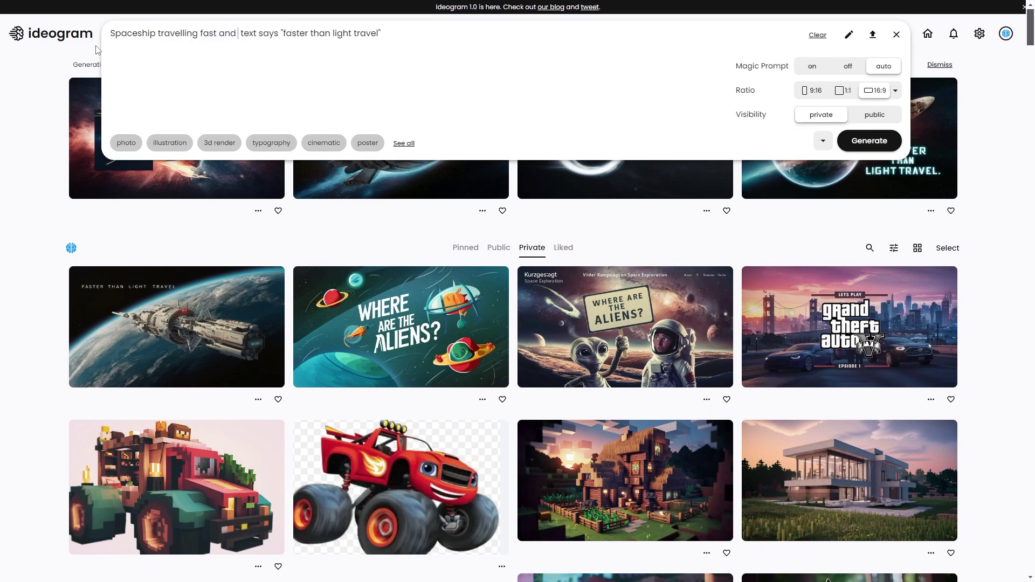
{"action": "left_click", "coordinate": [868, 141]}
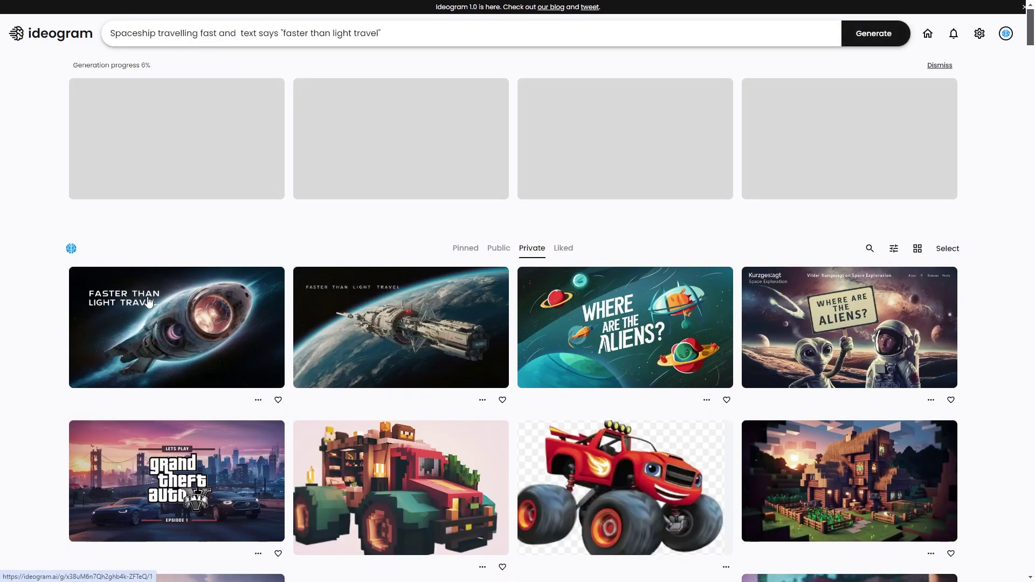
Look through the rocket thumbnail's ring and rocket variations, then return to the gallery.
{"action": "left_click", "coordinate": [227, 302]}
{"action": "left_click", "coordinate": [944, 125]}
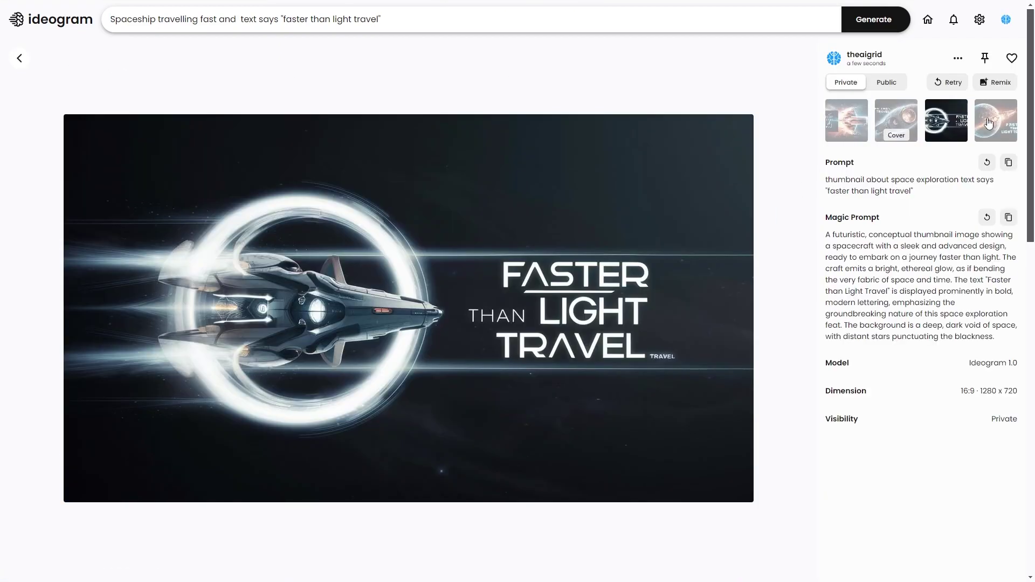
{"action": "left_click", "coordinate": [989, 123]}
{"action": "left_click", "coordinate": [847, 123]}
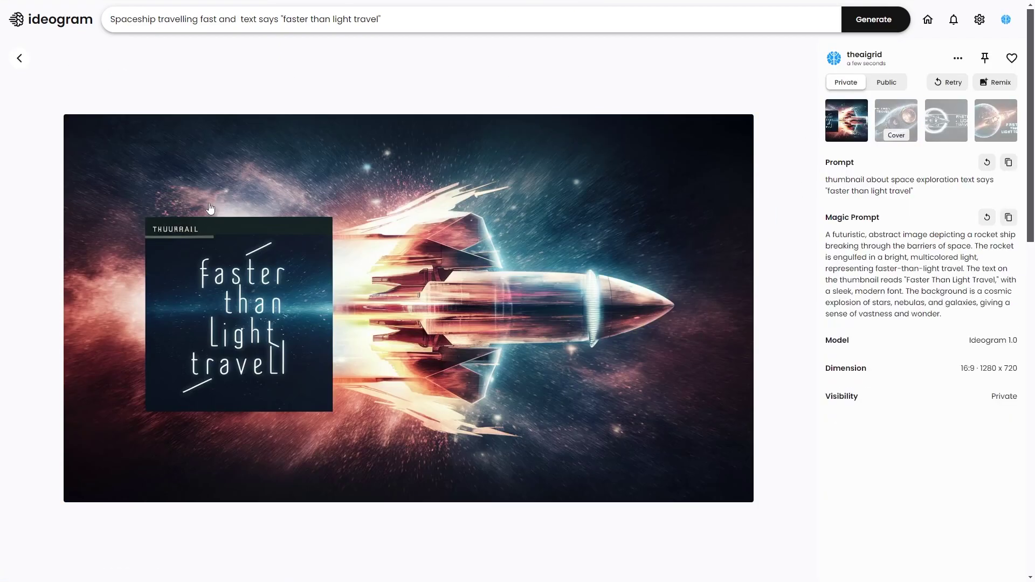
{"action": "left_click", "coordinate": [20, 58]}
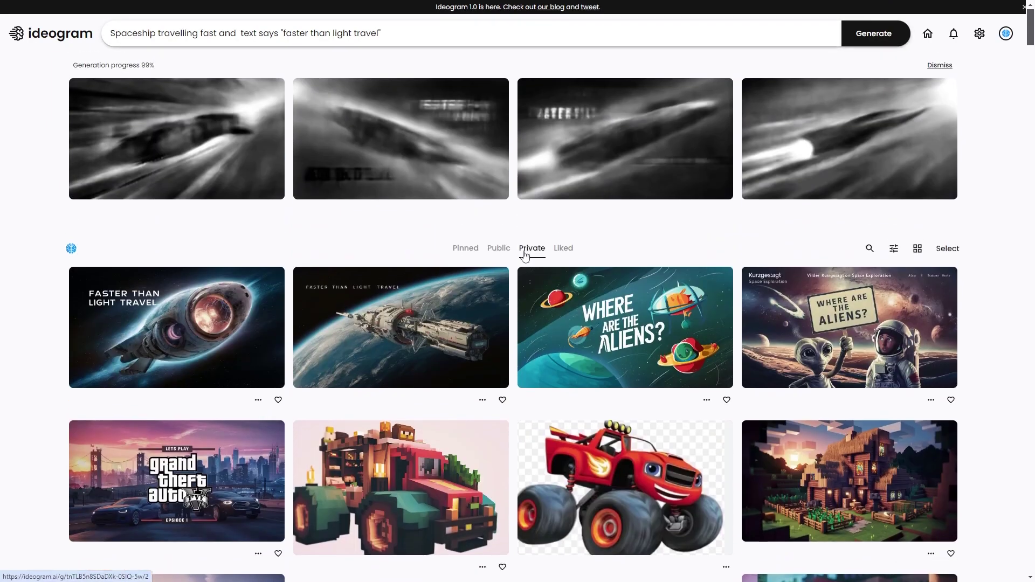
Look through the Where Are The Aliens image's four variations, then return to the gallery.
{"action": "left_click", "coordinate": [625, 329]}
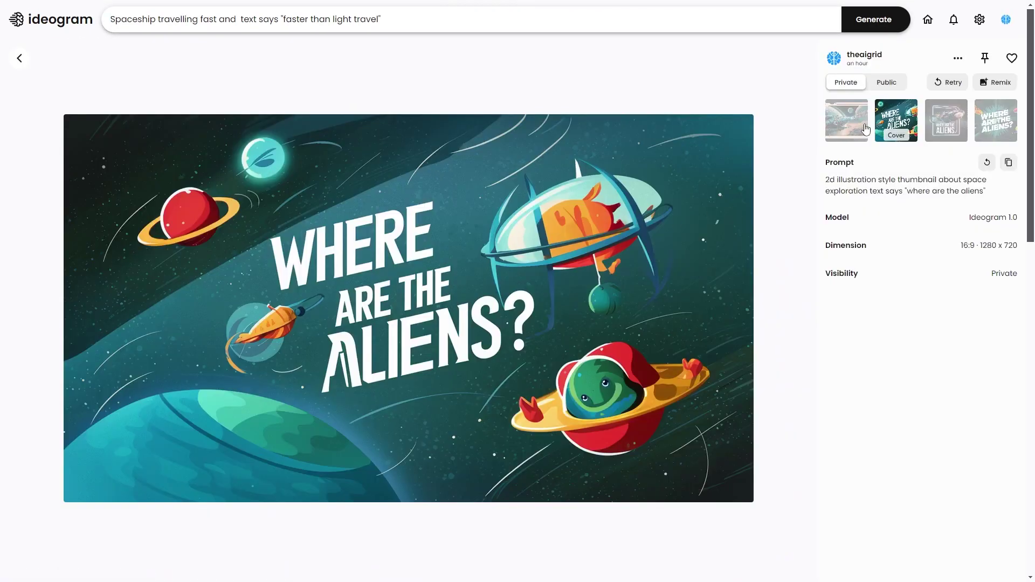
{"action": "left_click", "coordinate": [945, 117]}
{"action": "left_click", "coordinate": [996, 119]}
{"action": "left_click", "coordinate": [846, 120]}
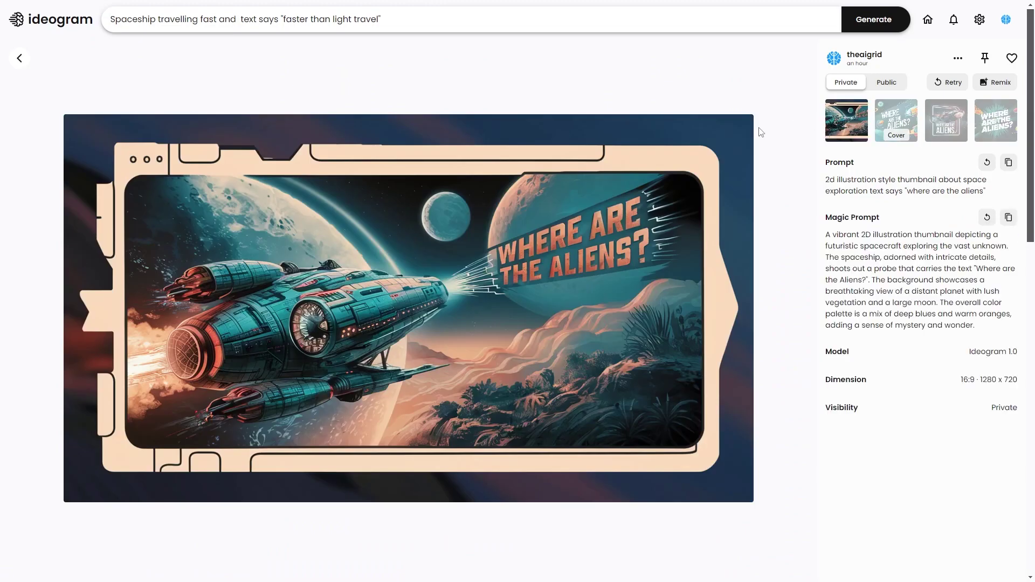
{"action": "left_click", "coordinate": [20, 59]}
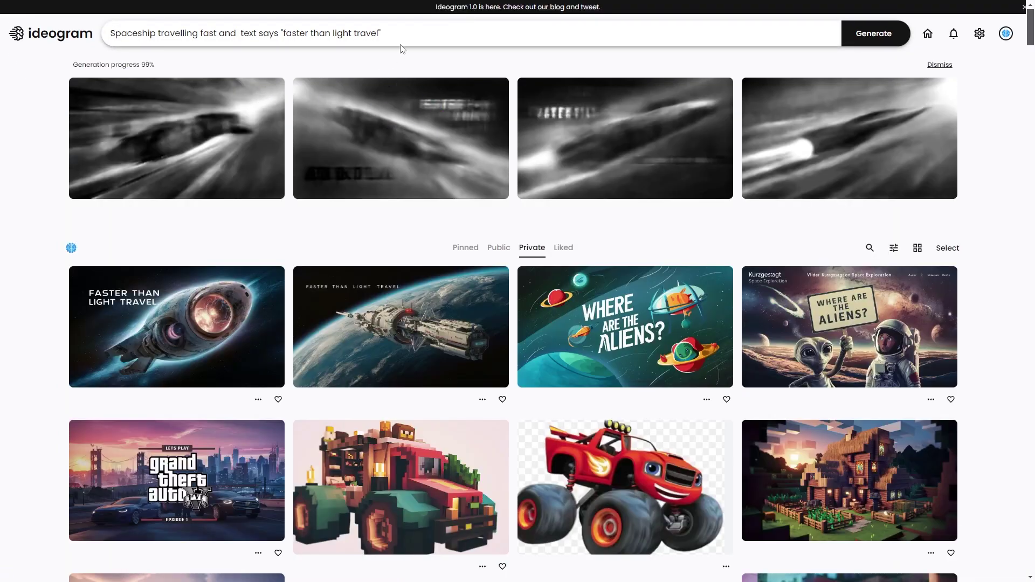
Insert 'big bold letters' into the prompt and generate.
{"action": "left_click", "coordinate": [245, 33]}
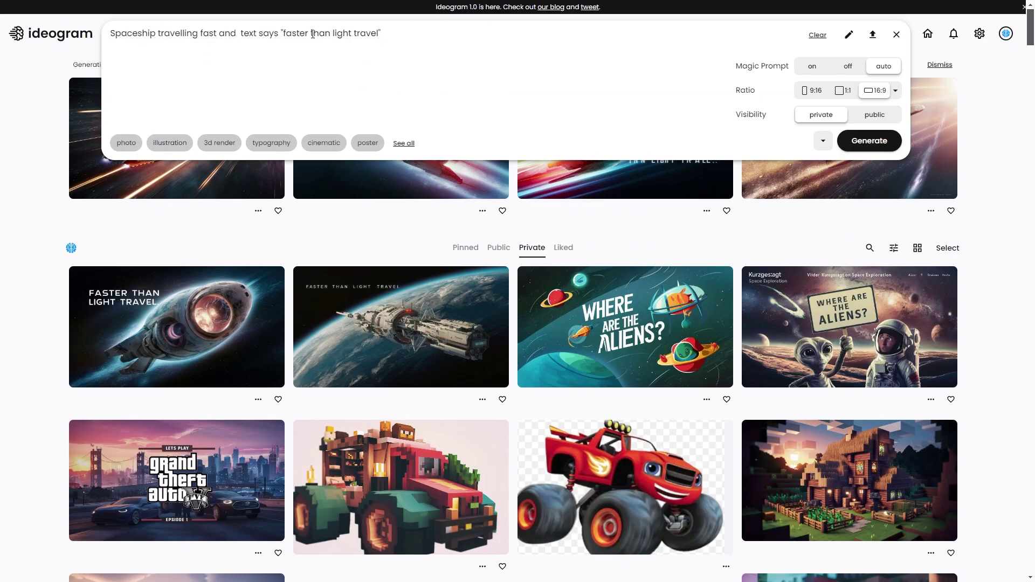
{"action": "type", "text": "big bold letters"}
{"action": "key", "text": "Return"}
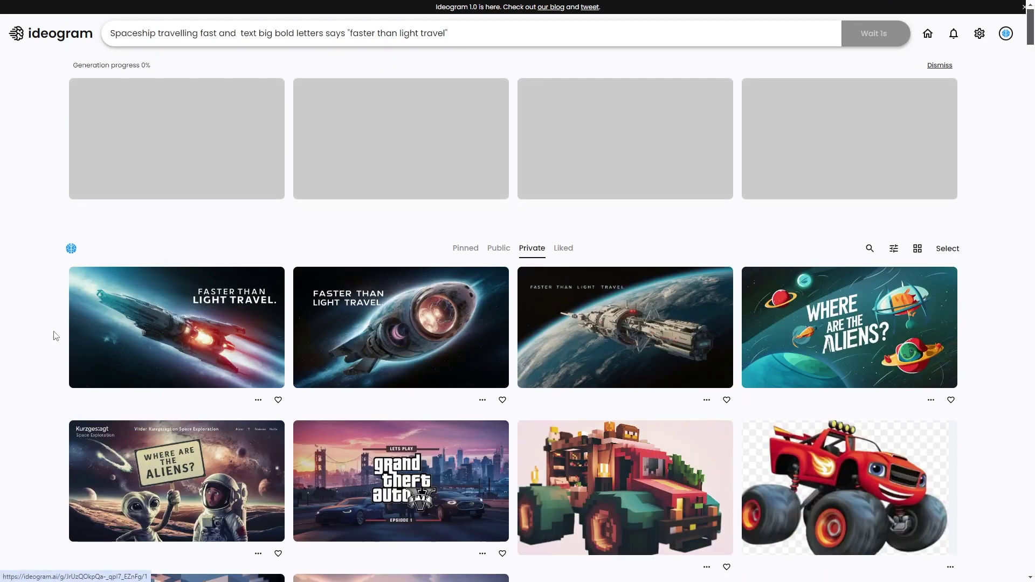
Preview the new Faster Than Light Travel image's variations and return to the gallery.
{"action": "left_click", "coordinate": [178, 329]}
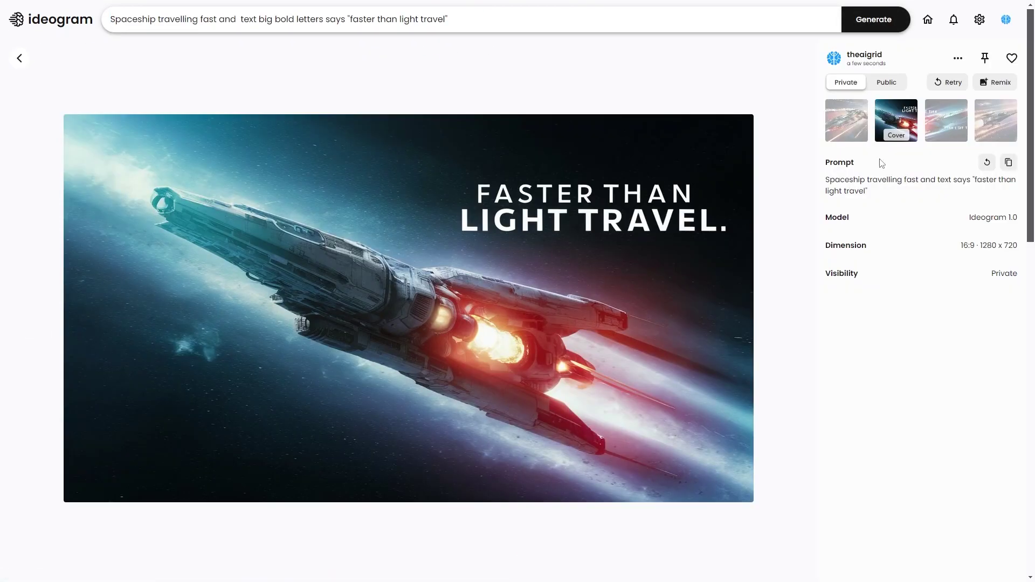
{"action": "left_click", "coordinate": [949, 124]}
{"action": "left_click", "coordinate": [994, 122]}
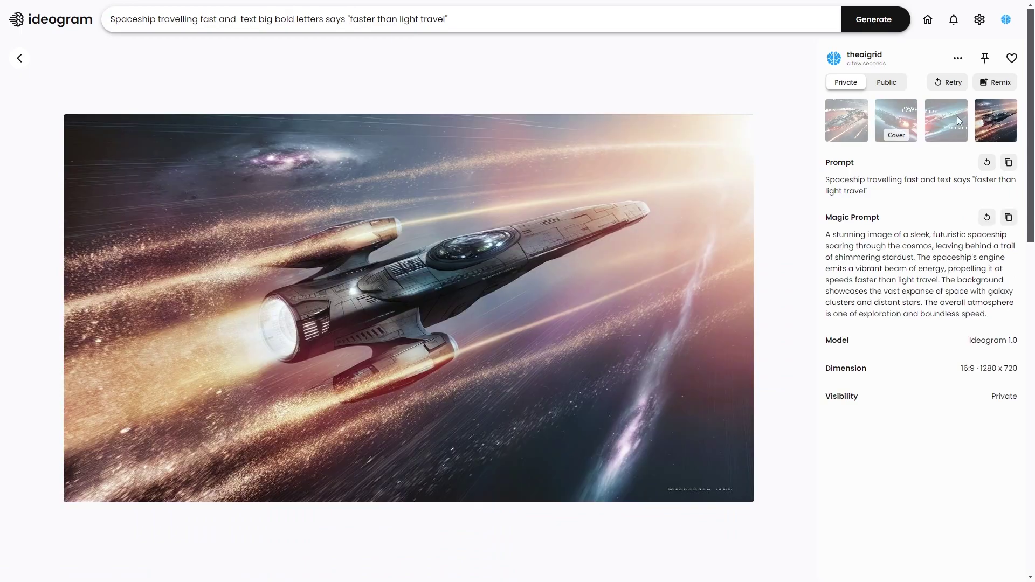
{"action": "left_click", "coordinate": [851, 120]}
{"action": "left_click", "coordinate": [19, 63]}
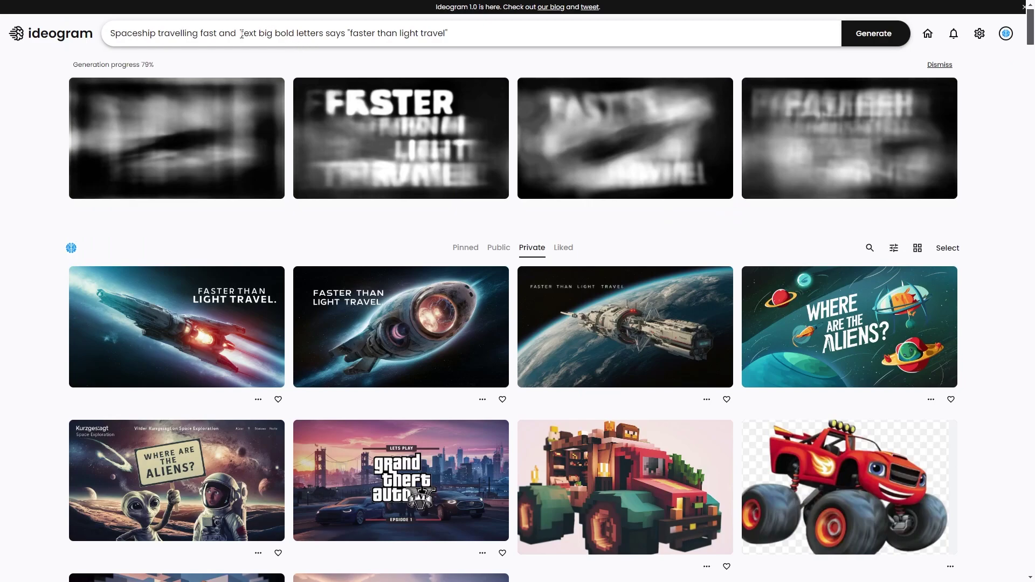
Select the text-style wording in the prompt, close the options, and scroll the gallery.
{"action": "left_click_drag", "start_coordinate": [240, 34], "coordinate": [344, 34]}
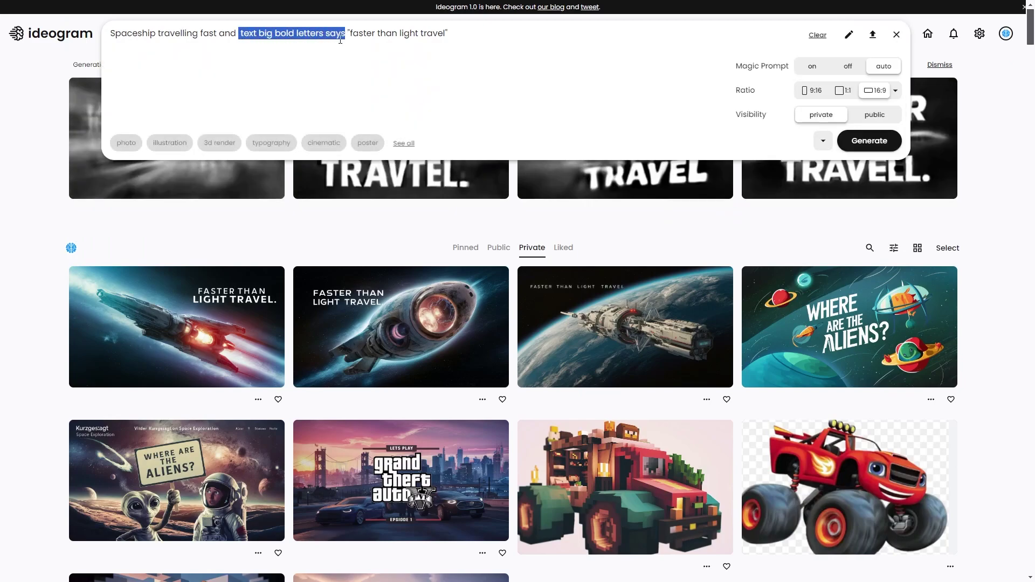
{"action": "left_click", "coordinate": [6, 183]}
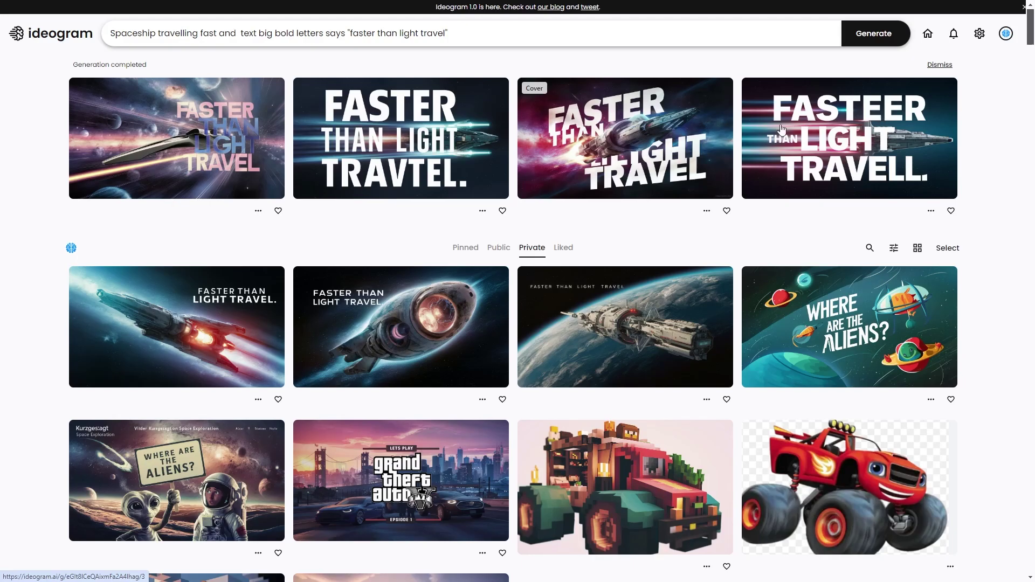
{"action": "scroll", "coordinate": [645, 148], "scroll_direction": "down", "scroll_amount": 5}
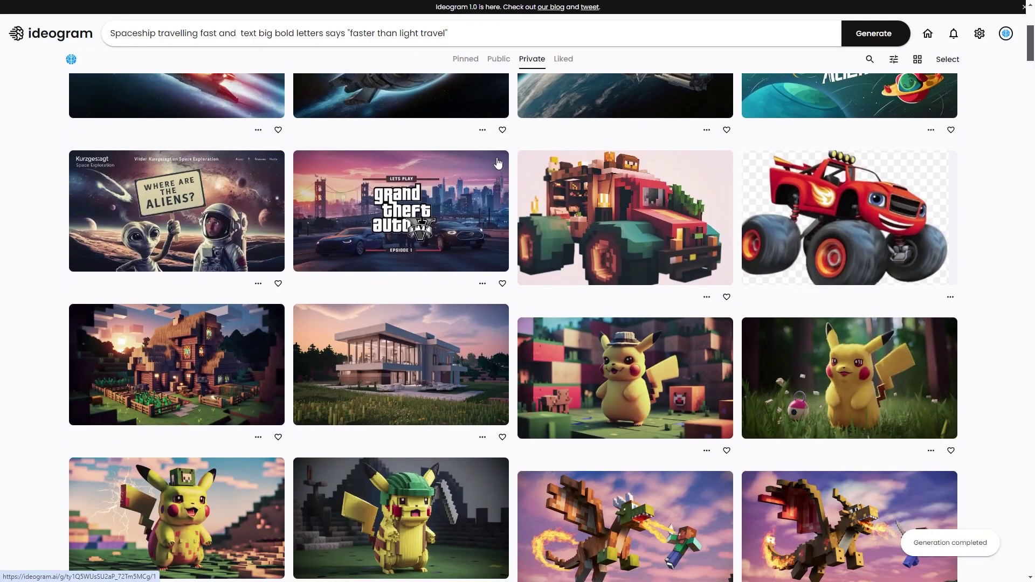
{"action": "scroll", "coordinate": [287, 142], "scroll_direction": "up", "scroll_amount": 5}
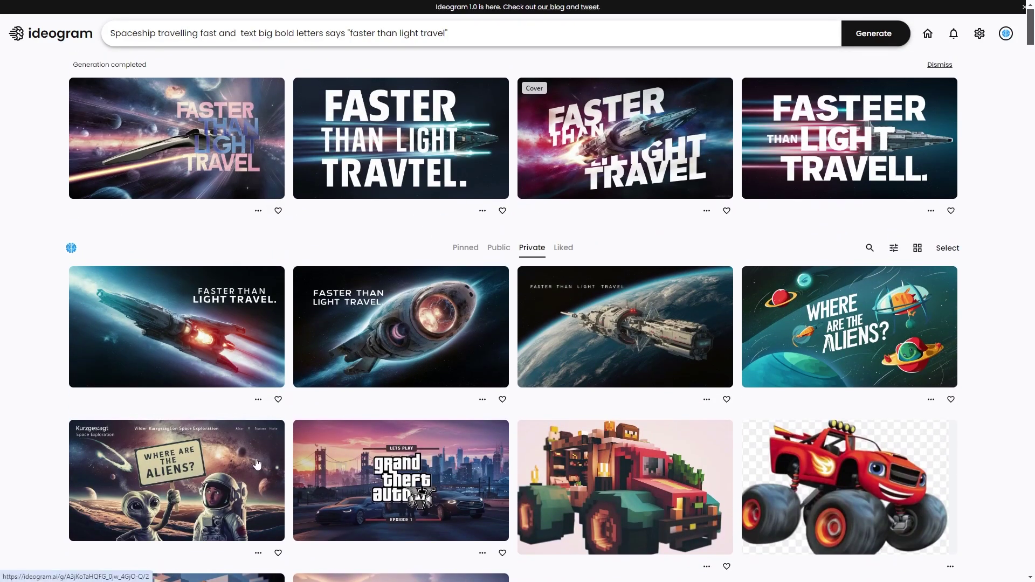
{"action": "left_click", "coordinate": [309, 406]}
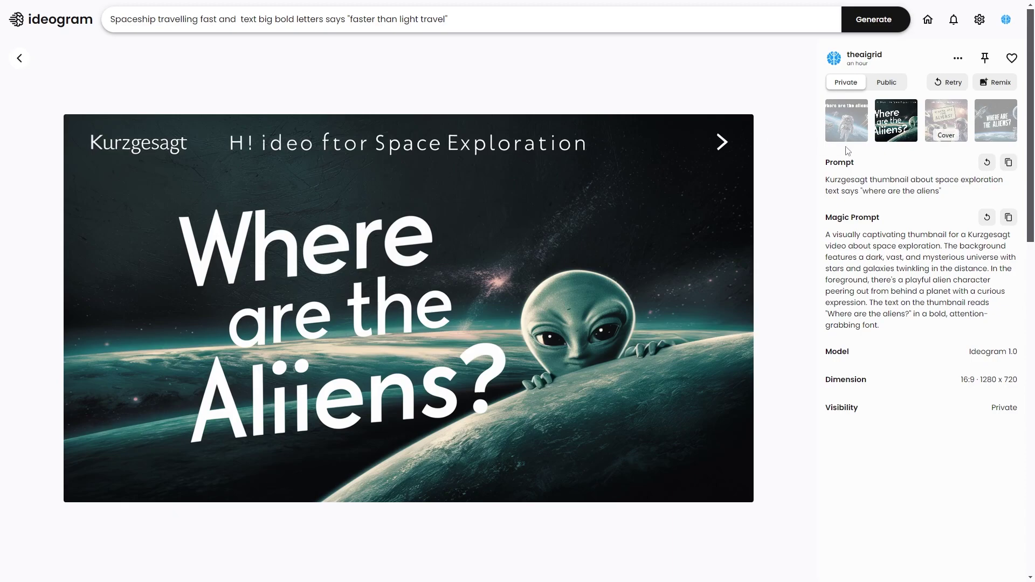
{"action": "left_click", "coordinate": [848, 124]}
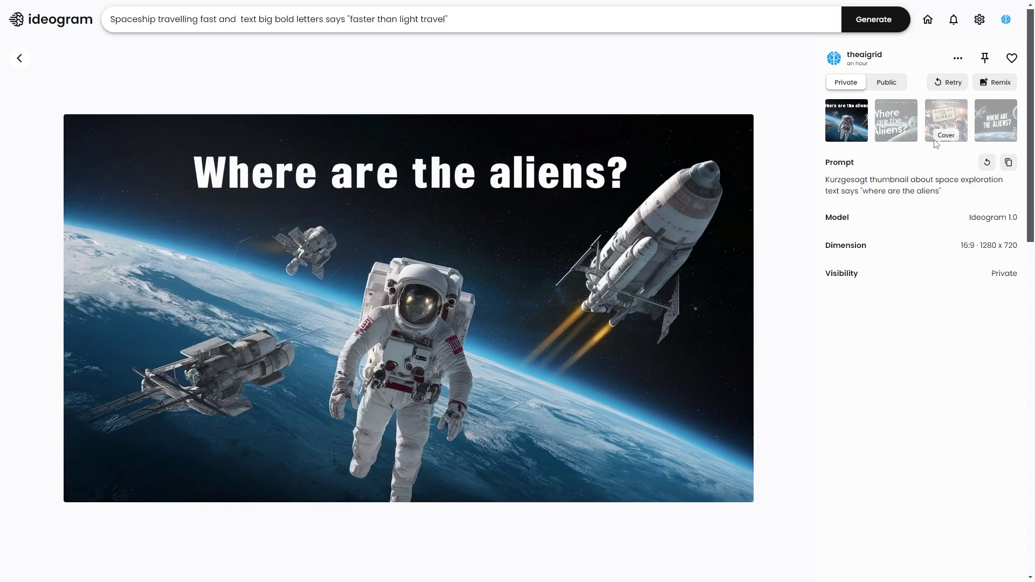
{"action": "left_click", "coordinate": [956, 132]}
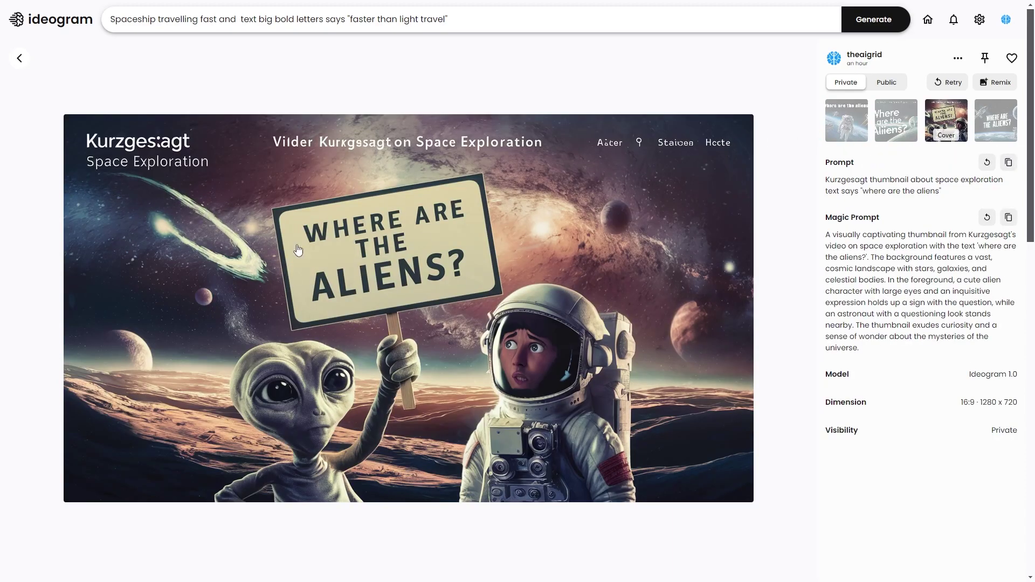
{"action": "left_click", "coordinate": [988, 122]}
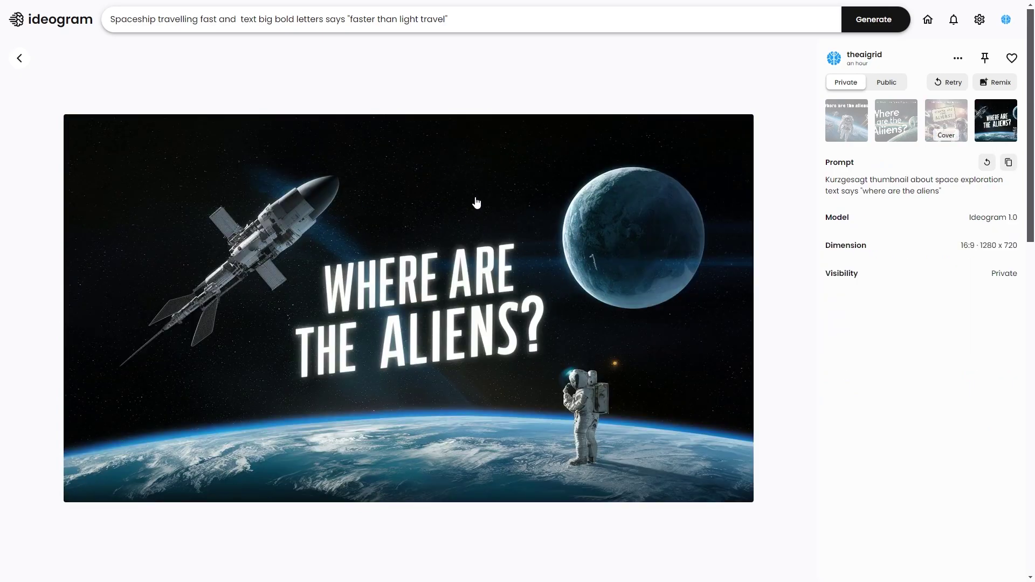
{"action": "left_click", "coordinate": [19, 60]}
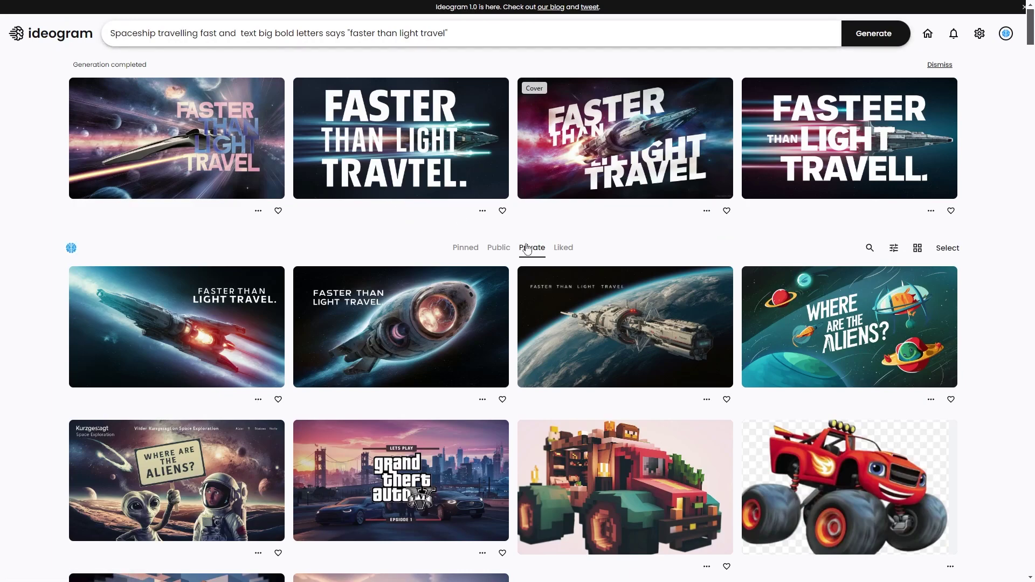
{"action": "left_click", "coordinate": [353, 448]}
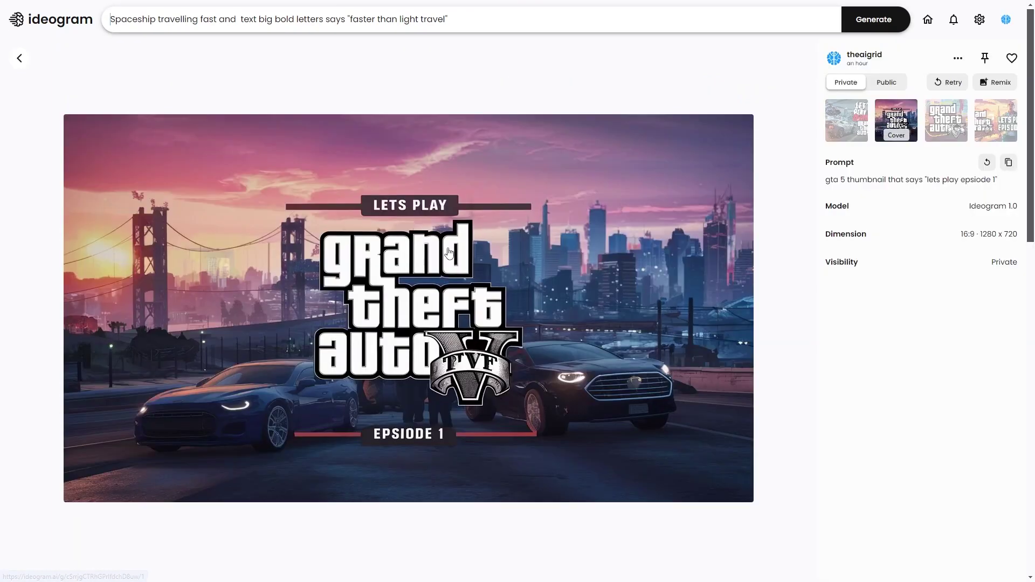
{"action": "left_click", "coordinate": [940, 123]}
{"action": "left_click", "coordinate": [976, 123]}
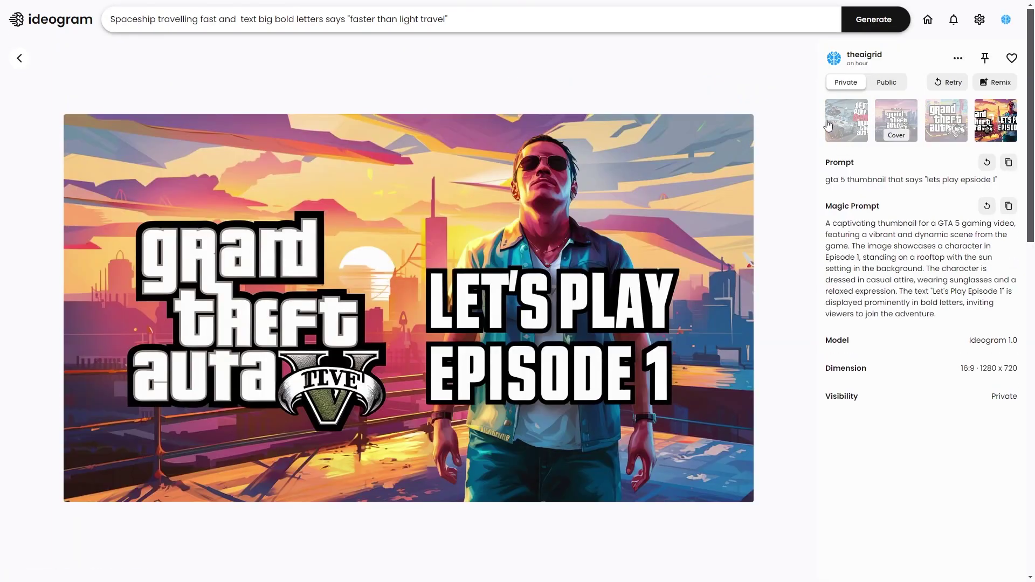
{"action": "left_click", "coordinate": [828, 125]}
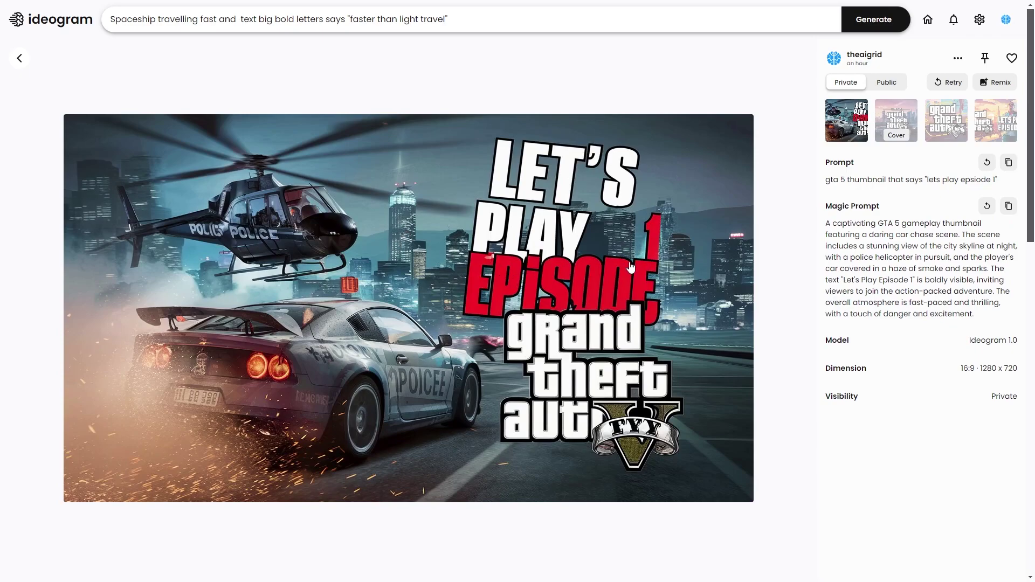
{"action": "left_click", "coordinate": [16, 60]}
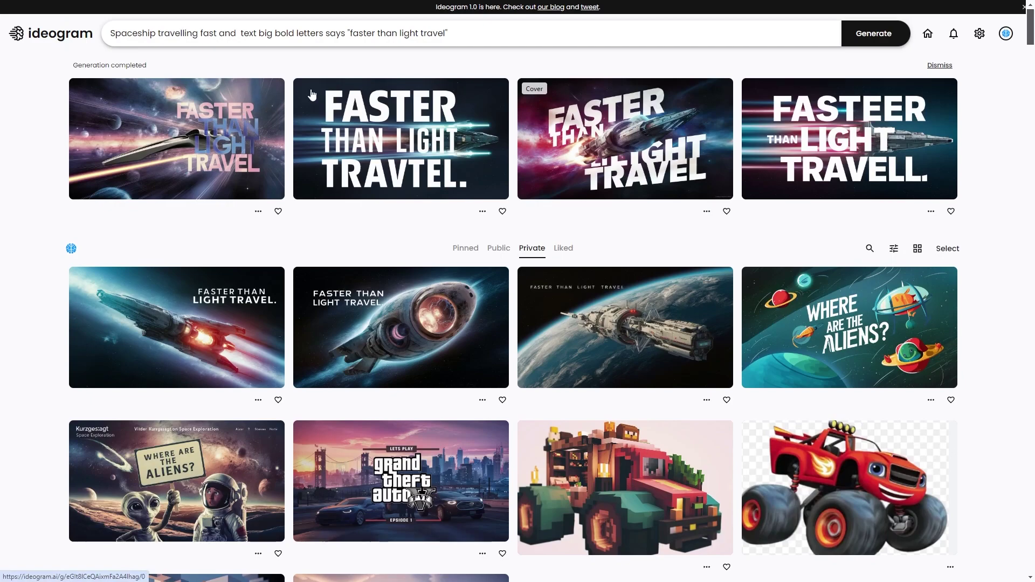
Open the fourth IT'S POSSIBLE image, look over its prompt, and go back to the gallery.
{"action": "left_click", "coordinate": [489, 35]}
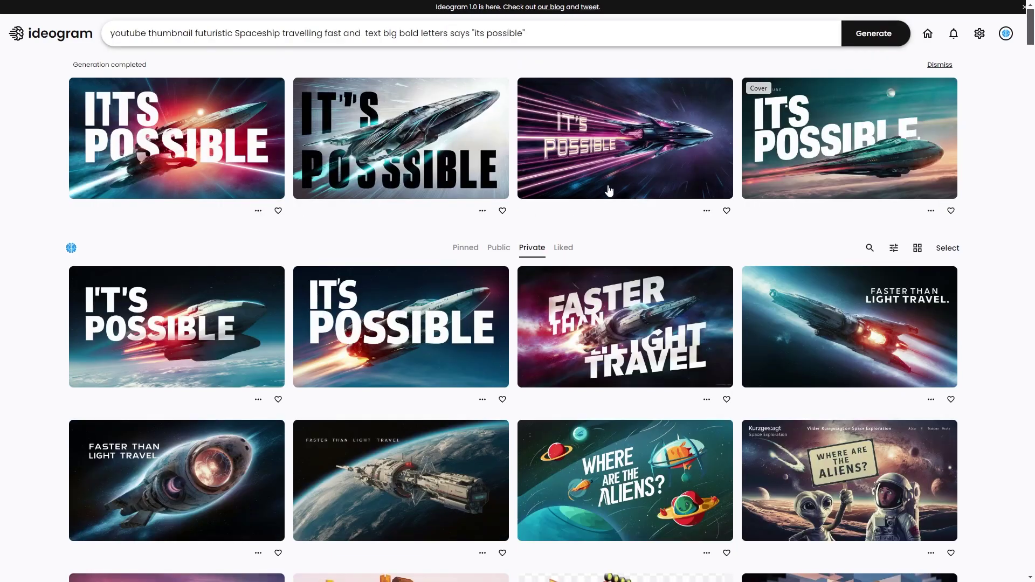
{"action": "left_click", "coordinate": [840, 132]}
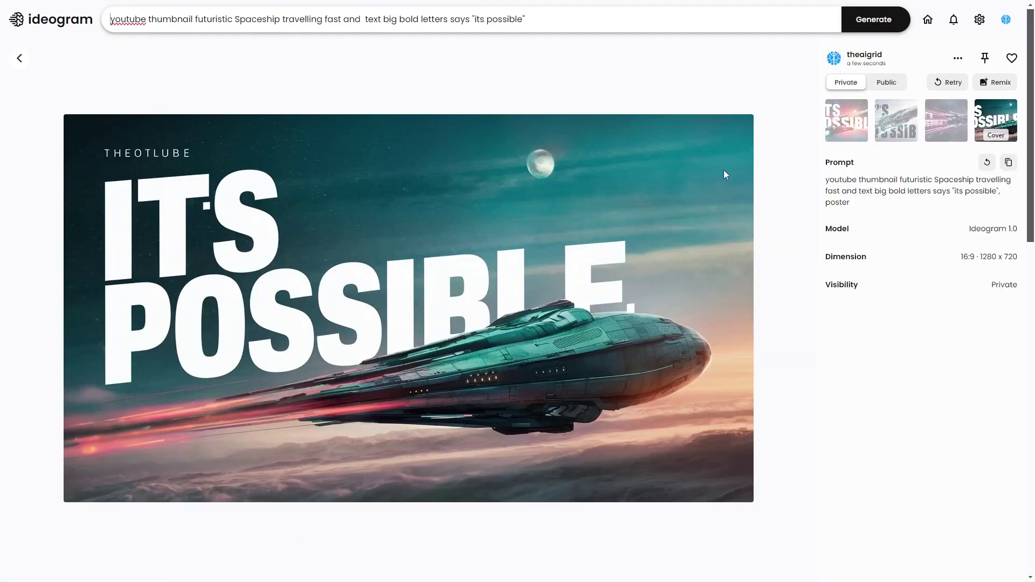
{"action": "left_click_drag", "start_coordinate": [901, 181], "coordinate": [1001, 181]}
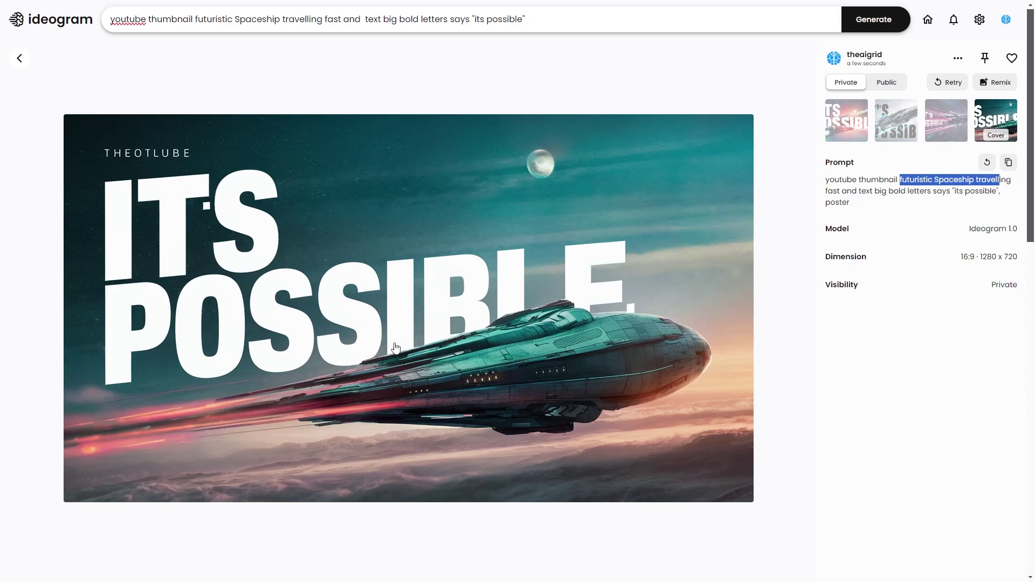
{"action": "left_click", "coordinate": [17, 59]}
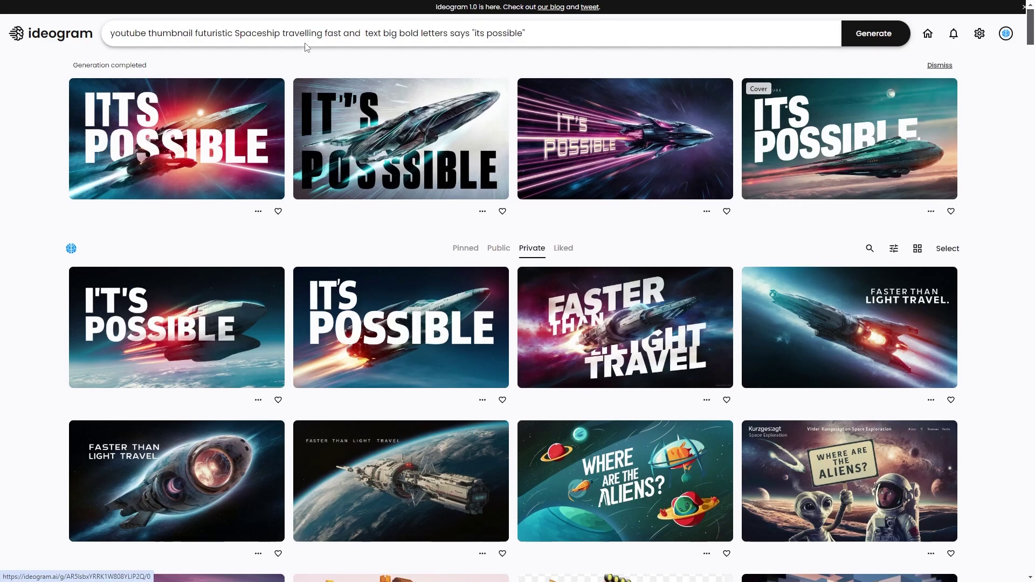
Turn Magic Prompt off and generate a new IT'S POSSIBLE batch.
{"action": "left_click", "coordinate": [577, 30]}
{"action": "left_click", "coordinate": [847, 67]}
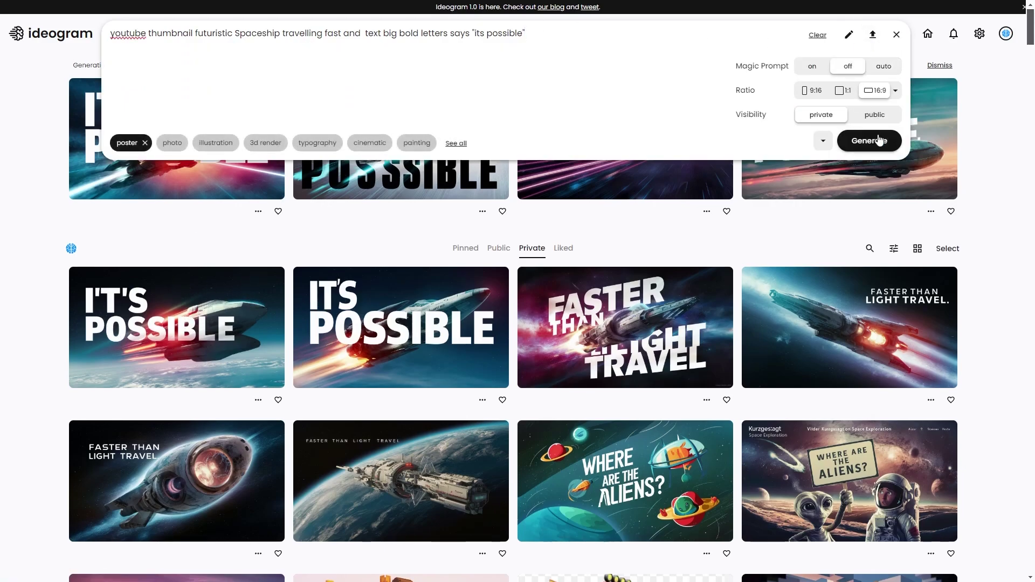
{"action": "left_click", "coordinate": [877, 140]}
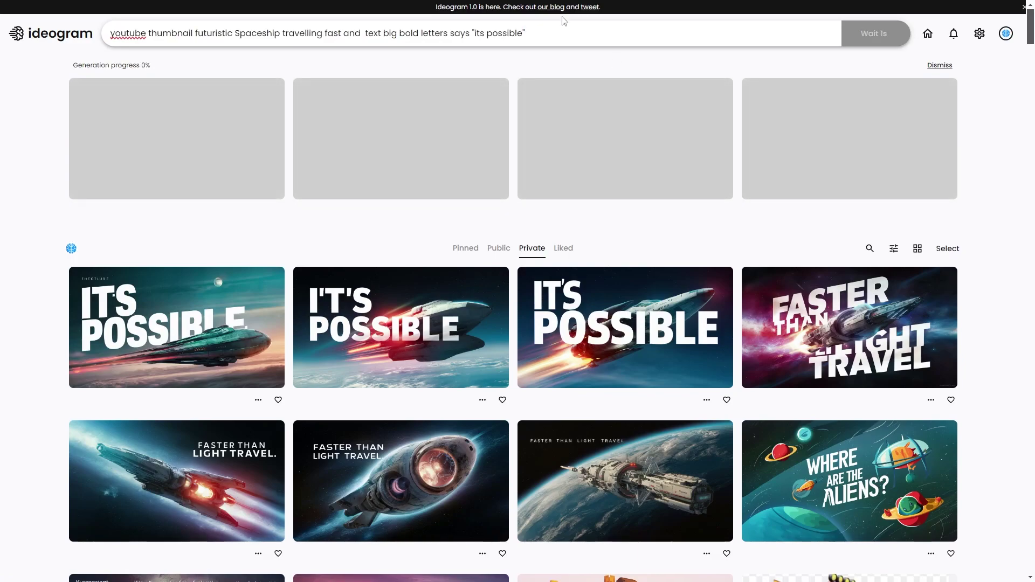
Inspect the second IT'S POSSIBLE result's variants and Magic Prompt text, then return.
{"action": "left_click", "coordinate": [423, 339]}
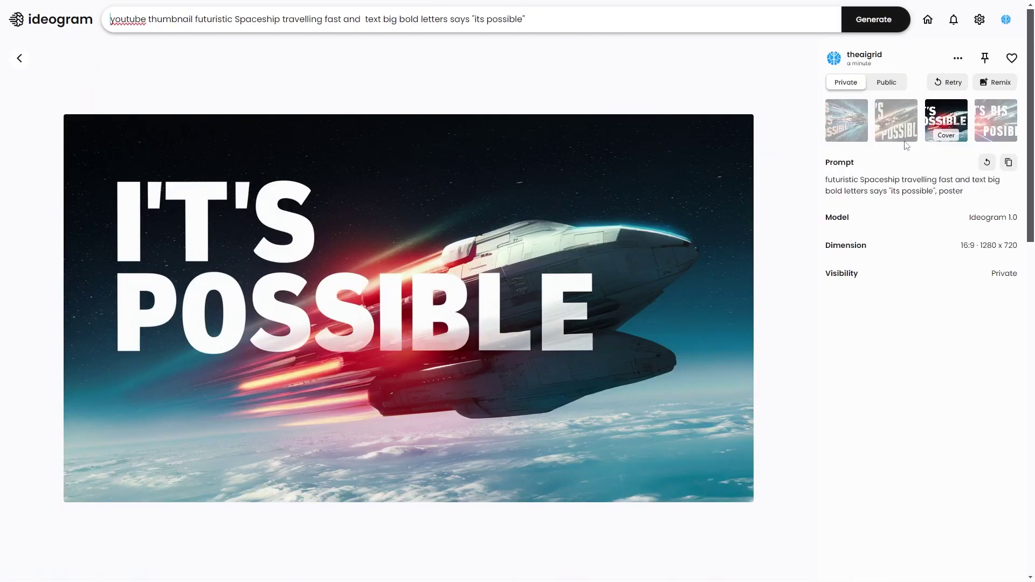
{"action": "left_click", "coordinate": [898, 125]}
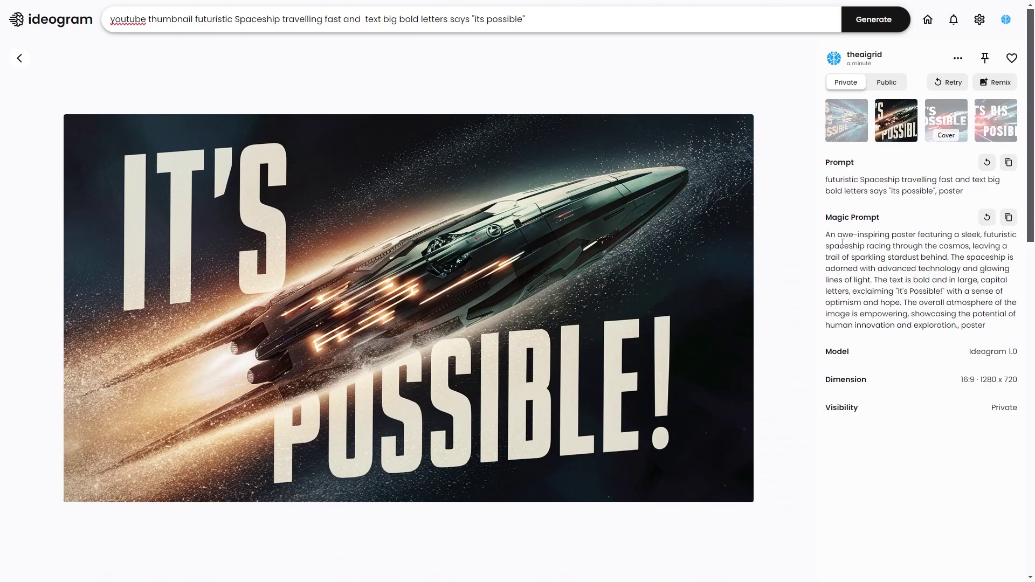
{"action": "left_click_drag", "start_coordinate": [976, 326], "coordinate": [822, 244]}
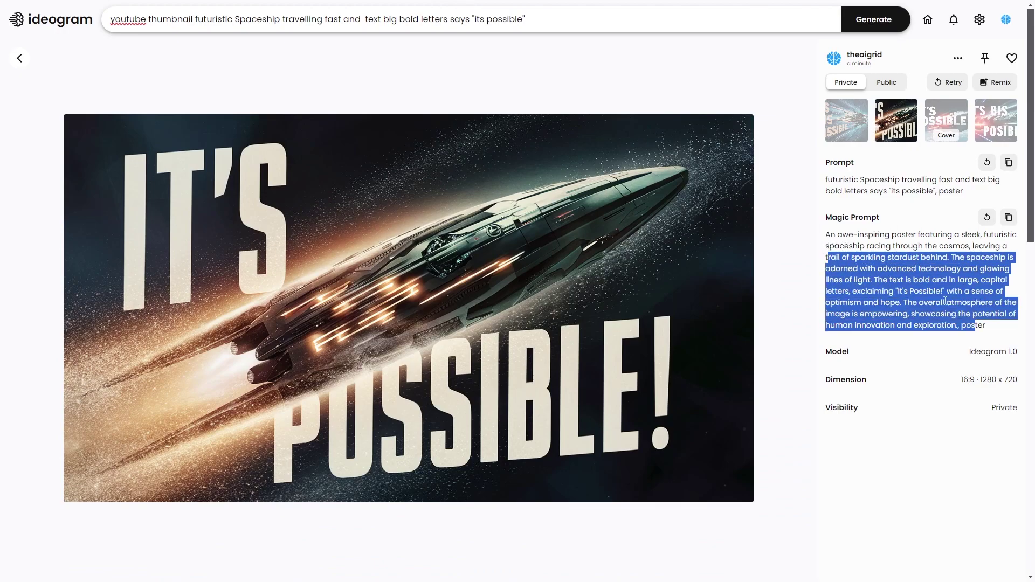
{"action": "left_click", "coordinate": [21, 58]}
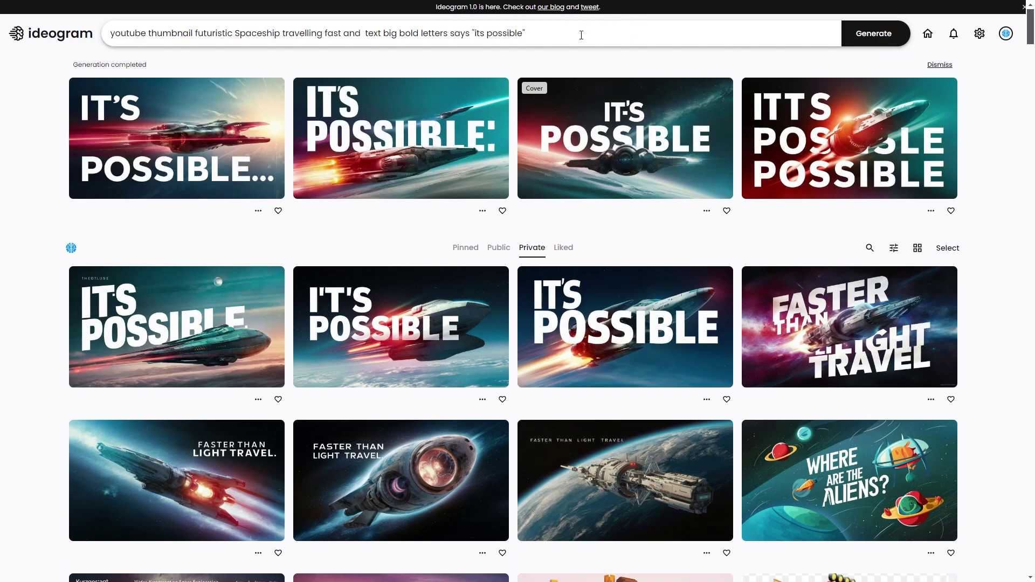
{"action": "left_click", "coordinate": [581, 36]}
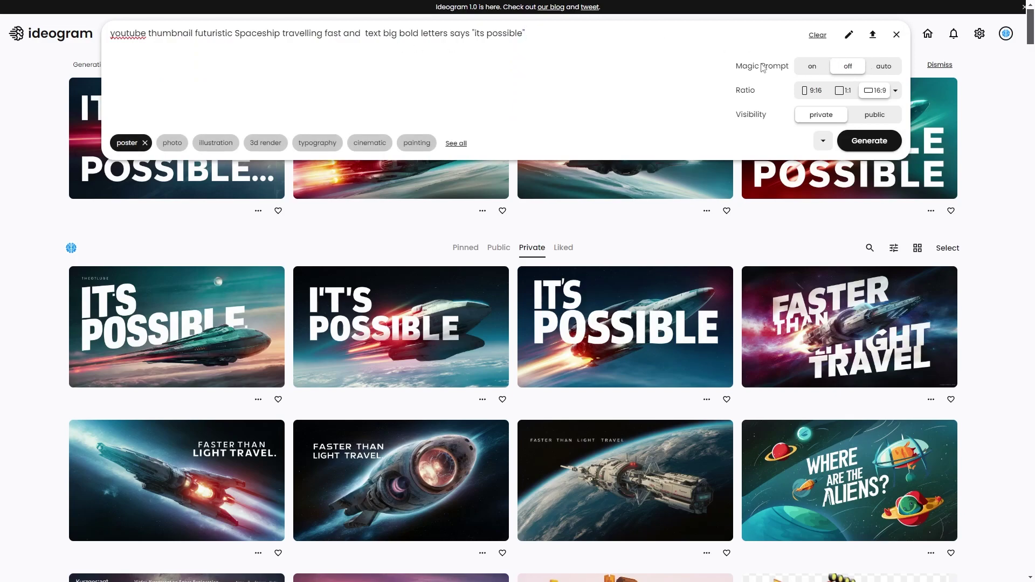
Set Magic Prompt to auto, rewrite the prompt to say 'agi in 2030', and generate.
{"action": "left_click", "coordinate": [884, 68]}
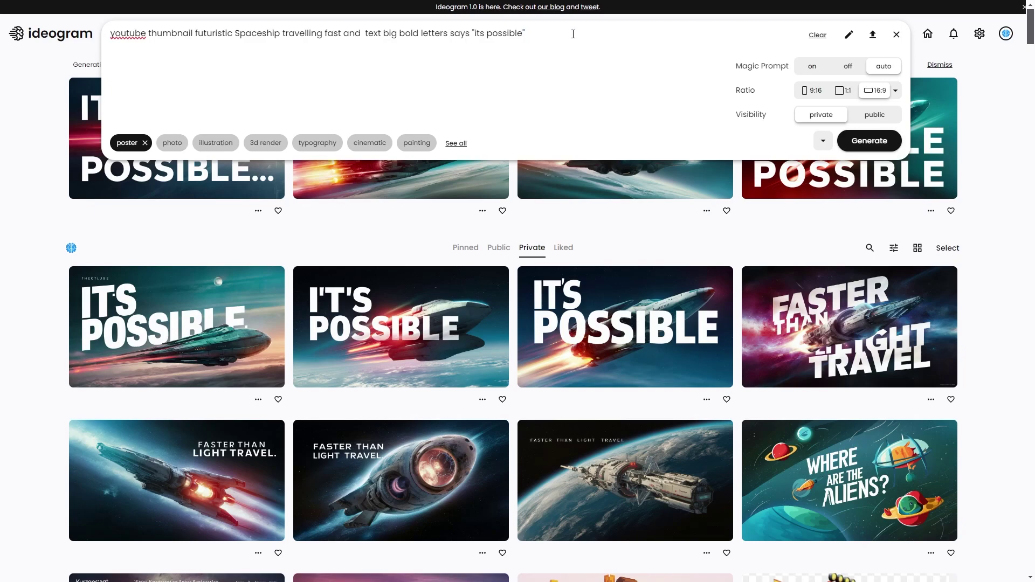
{"action": "left_click_drag", "start_coordinate": [195, 34], "coordinate": [472, 34]}
{"action": "left_click", "coordinate": [257, 34]}
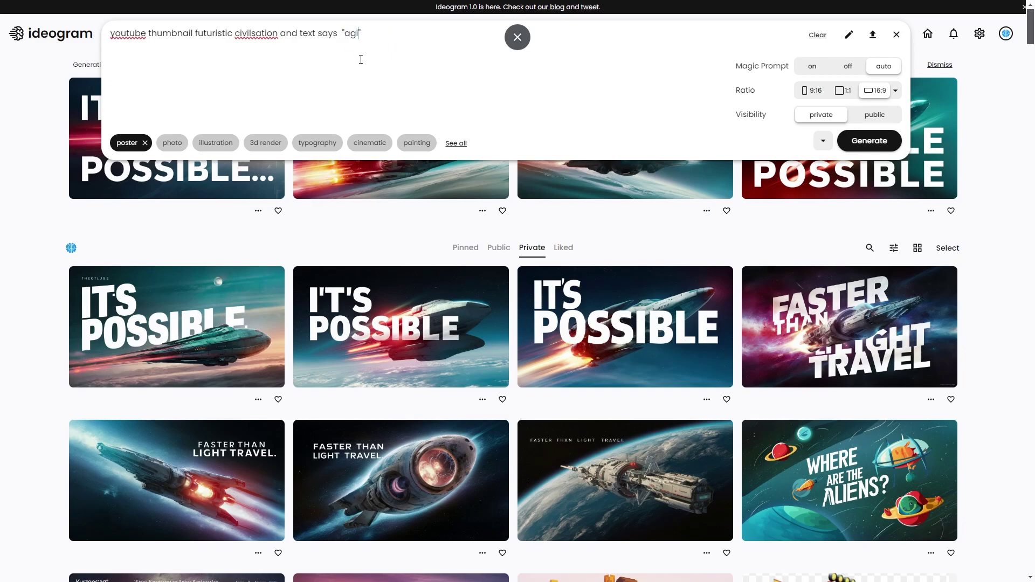
{"action": "type", "text": "in "}
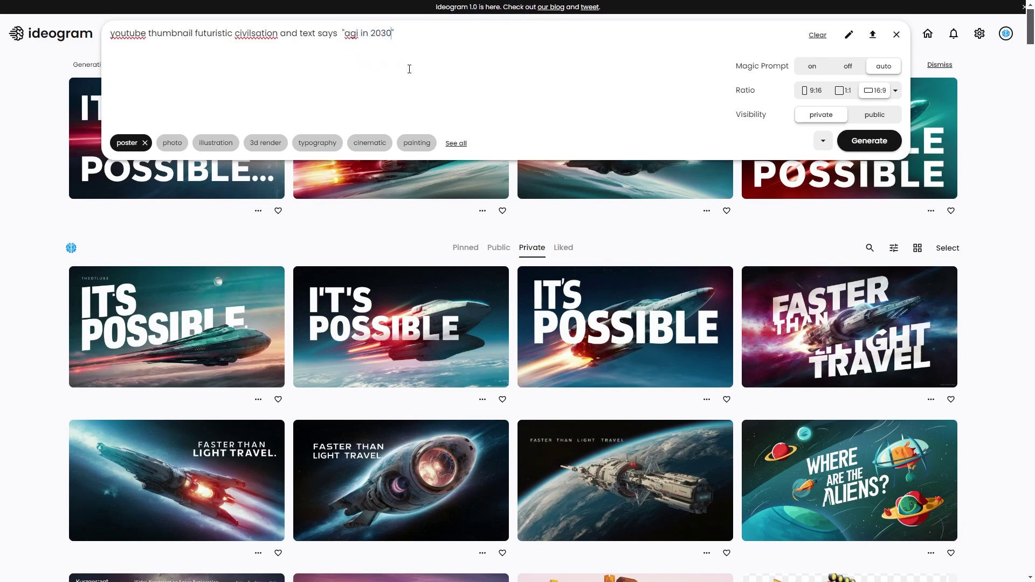
{"action": "type", "text": "2030"}
{"action": "key", "text": "Return"}
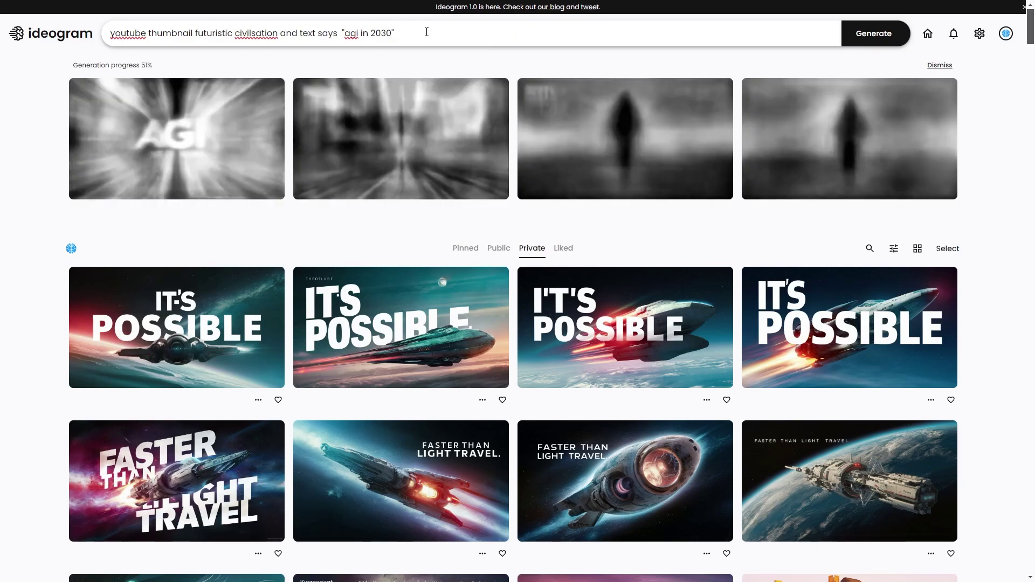
Correct 'civilsation' to 'civilisation' in the prompt and generate again.
{"action": "left_click", "coordinate": [620, 33]}
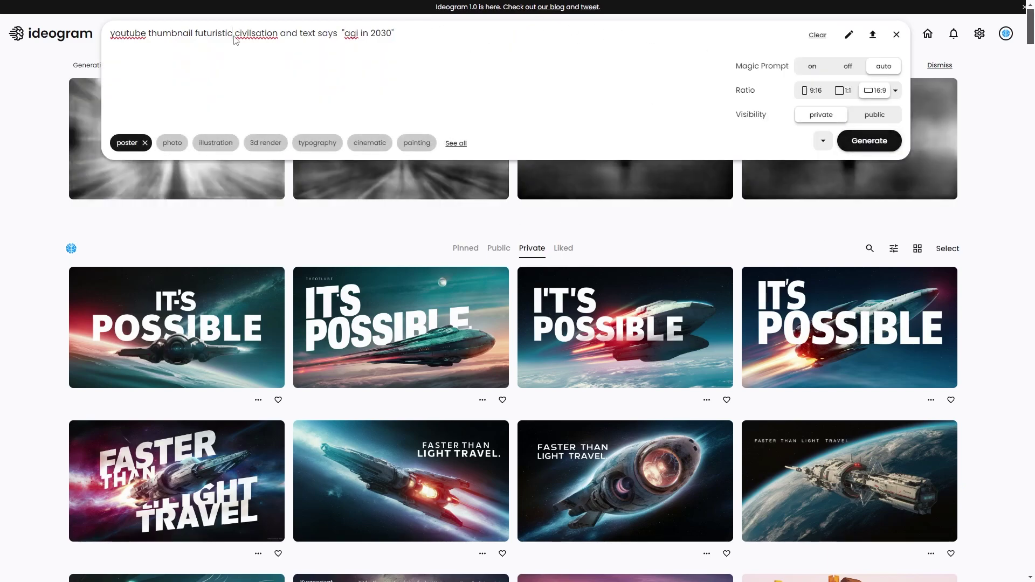
{"action": "right_click", "coordinate": [257, 37]}
{"action": "left_click", "coordinate": [282, 49]}
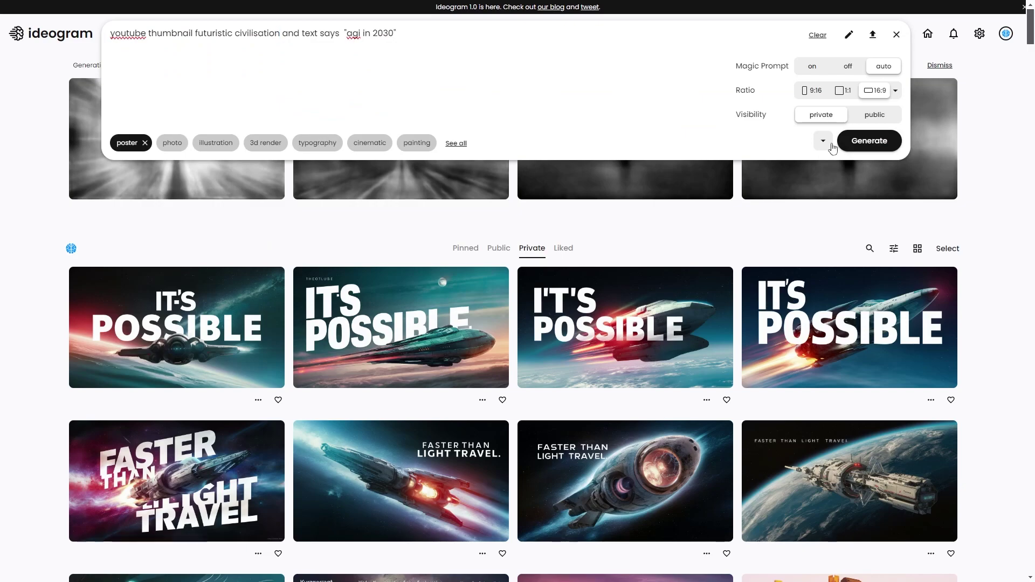
{"action": "left_click", "coordinate": [852, 141]}
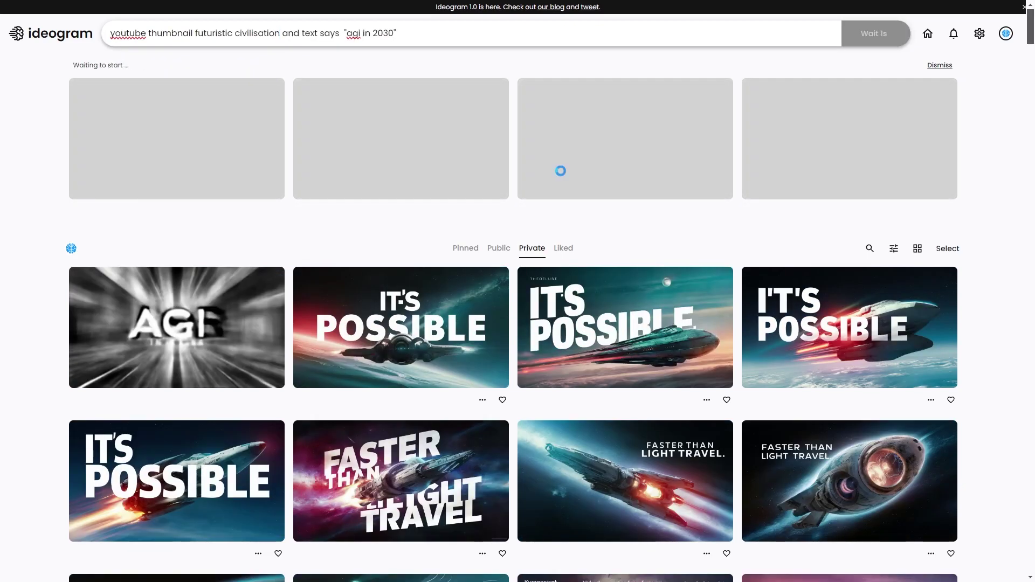
{"action": "left_click", "coordinate": [458, 39]}
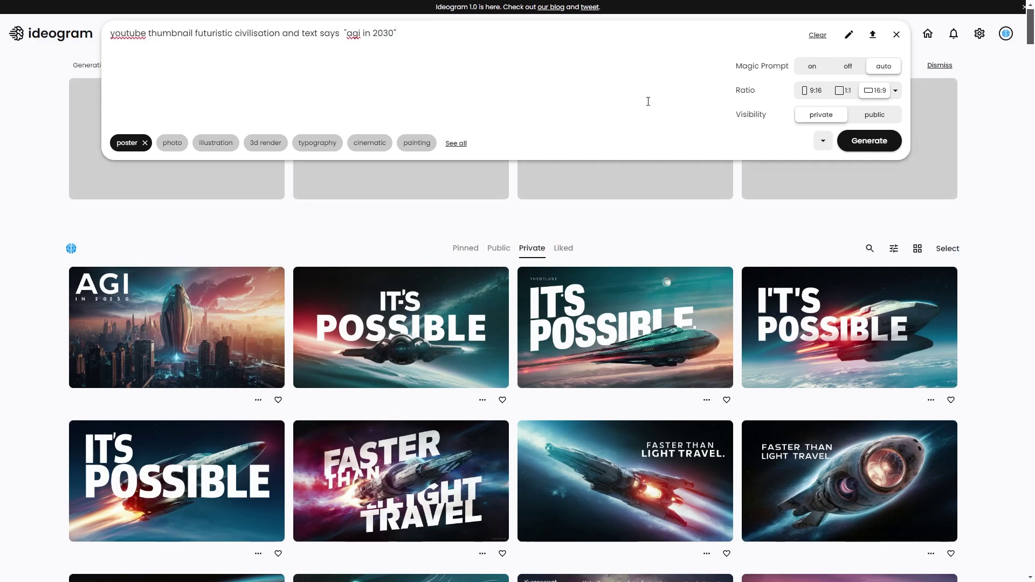
Add 'bold in centre at top' to the prompt, fixing the spelling, and generate.
{"action": "left_click", "coordinate": [21, 234]}
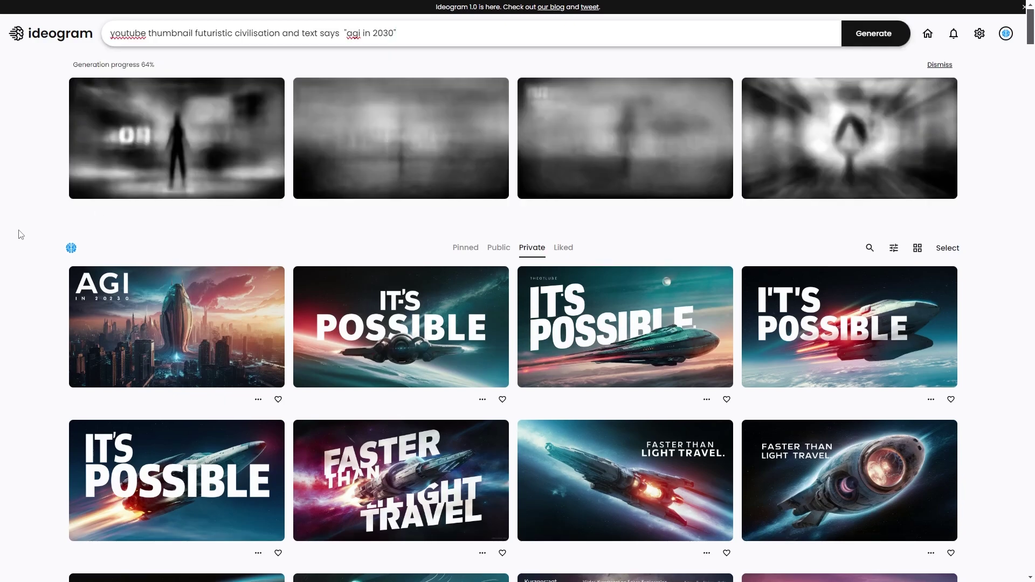
{"action": "left_click", "coordinate": [312, 35]}
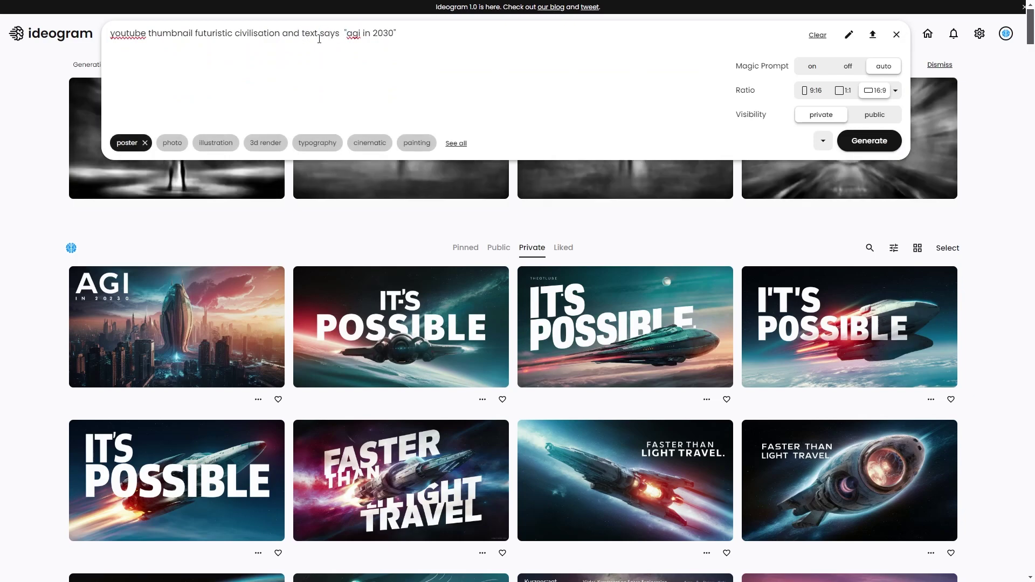
{"action": "type", "text": "bold in cent"}
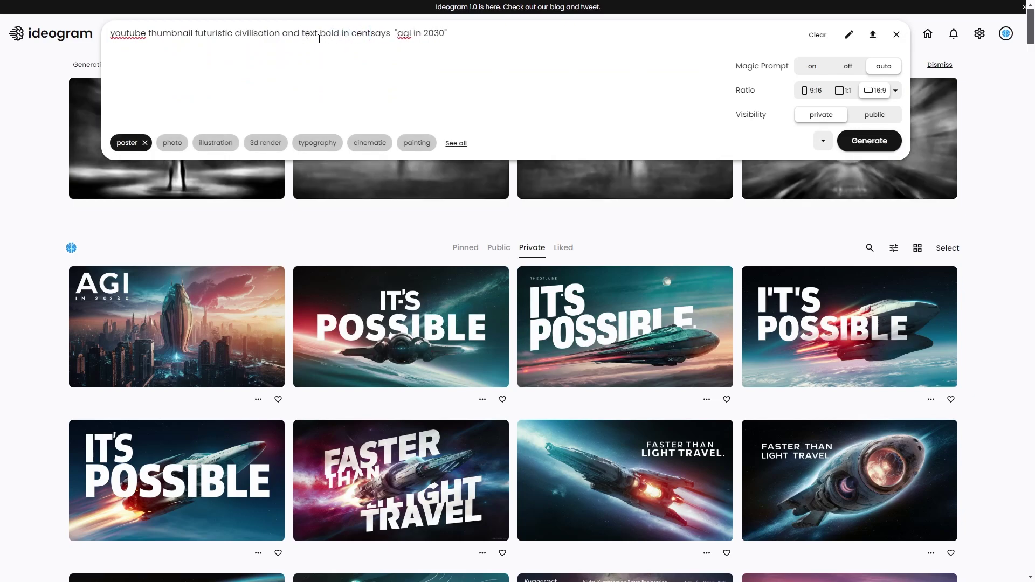
{"action": "type", "text": "er at top"}
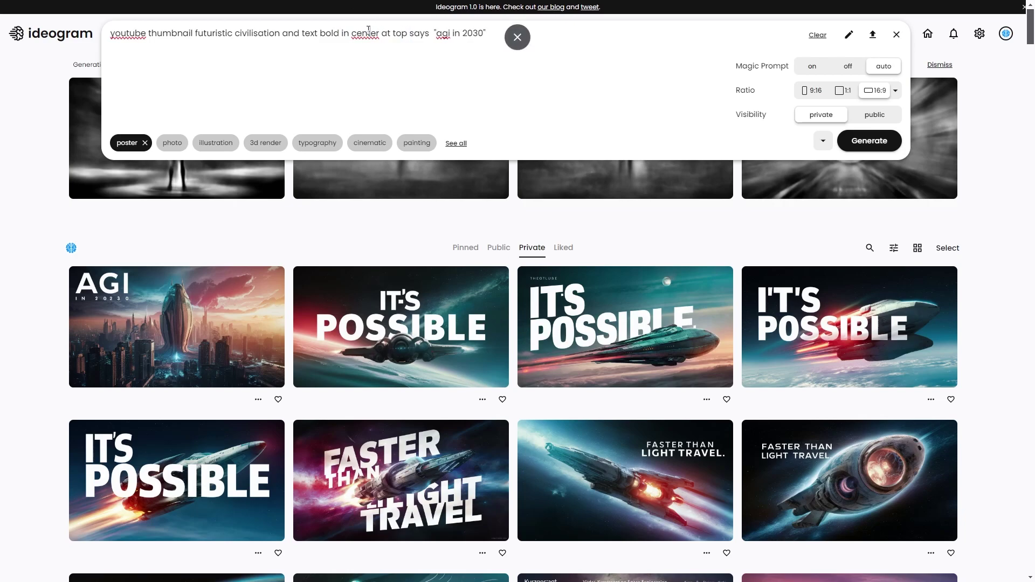
{"action": "right_click", "coordinate": [368, 30]}
{"action": "left_click", "coordinate": [397, 40]}
{"action": "key", "text": "Return"}
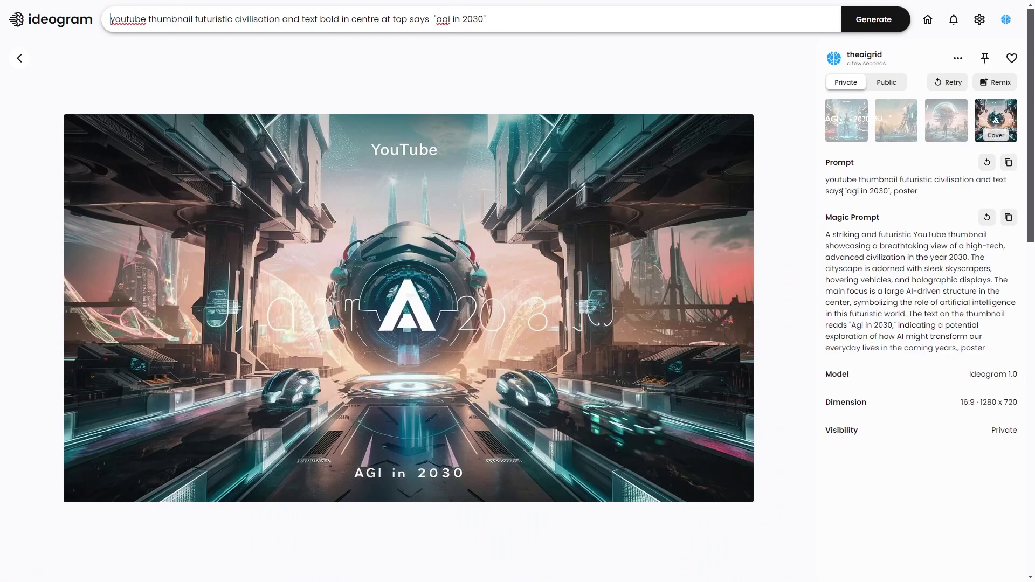
Review the four variants of the newest AGI image and return to the gallery.
{"action": "left_click", "coordinate": [896, 121]}
{"action": "left_click", "coordinate": [846, 125]}
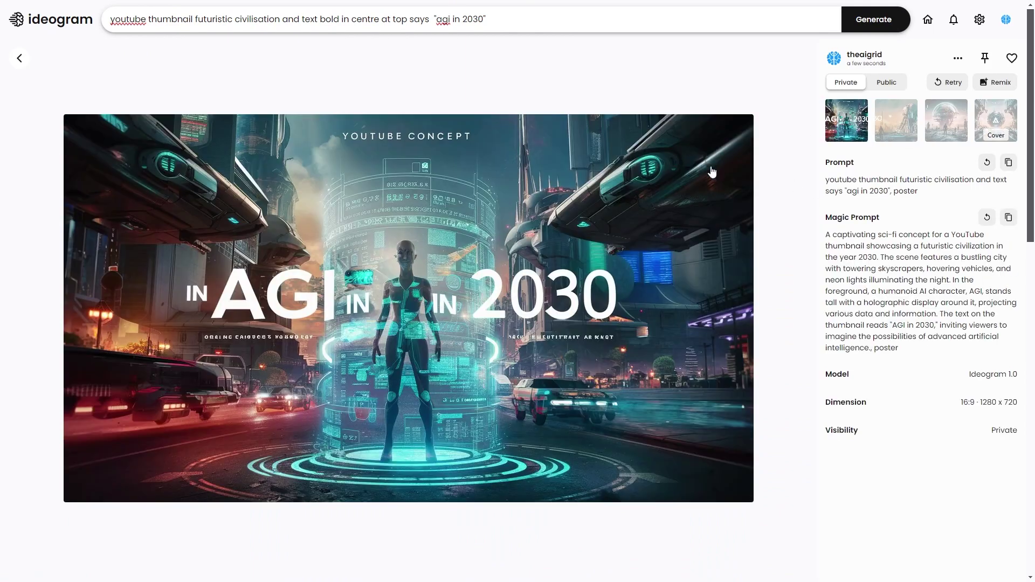
{"action": "left_click", "coordinate": [944, 120]}
{"action": "left_click", "coordinate": [982, 116]}
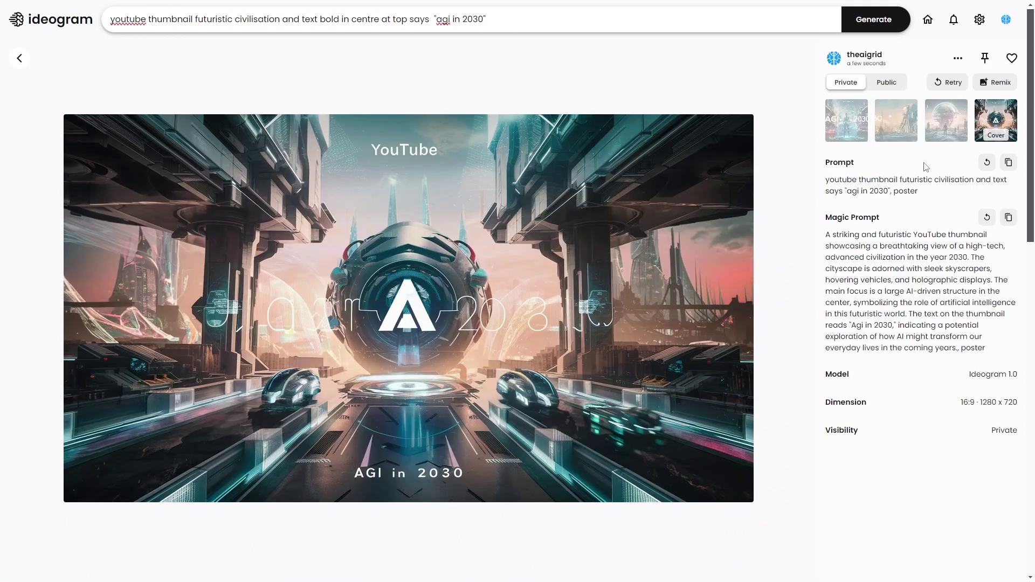
{"action": "left_click", "coordinate": [19, 58]}
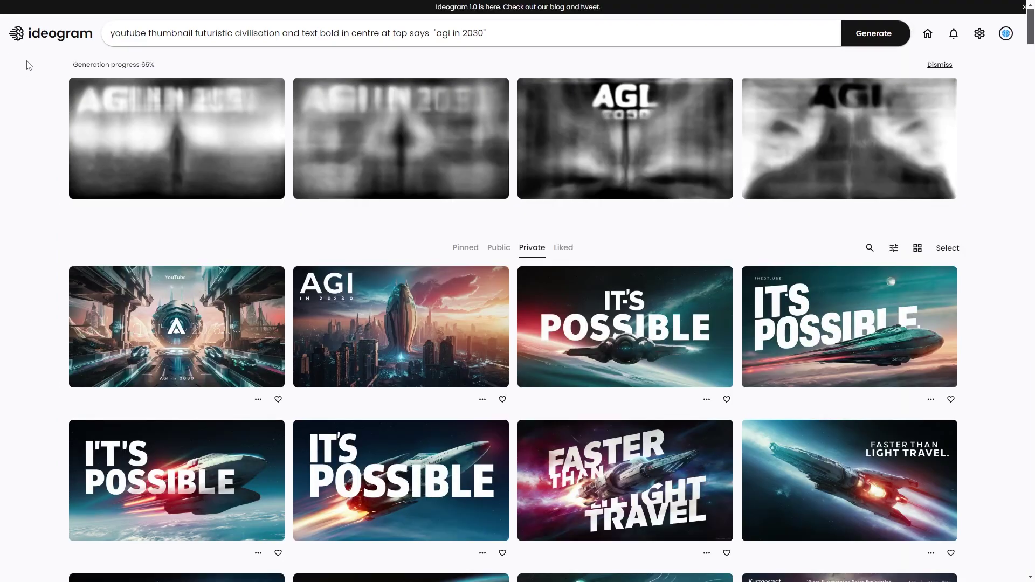
Review the earlier AGI city image's variants, then return to watch the generation.
{"action": "left_click", "coordinate": [446, 301]}
{"action": "left_click", "coordinate": [857, 132]}
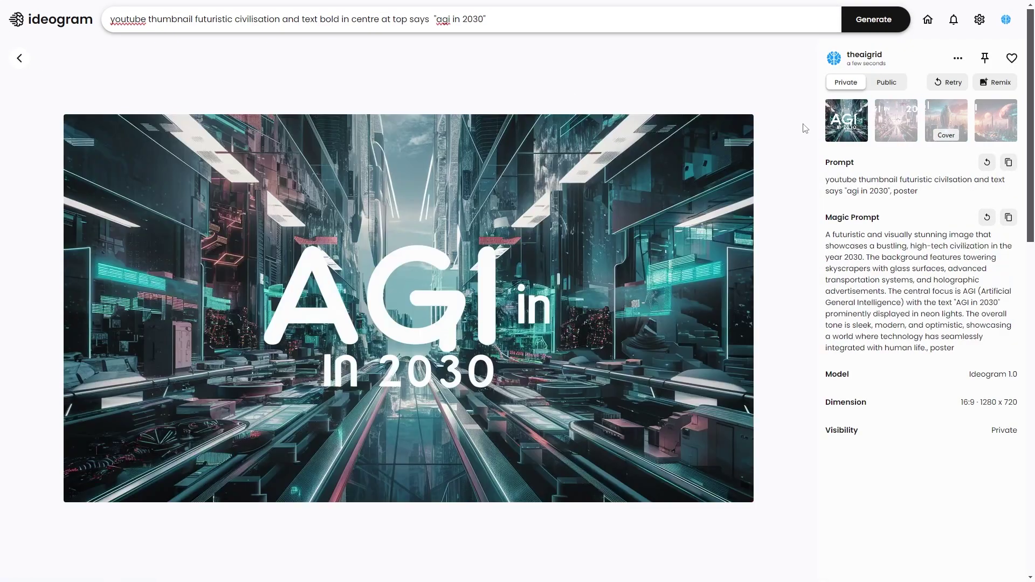
{"action": "left_click", "coordinate": [938, 135]}
{"action": "left_click", "coordinate": [996, 120]}
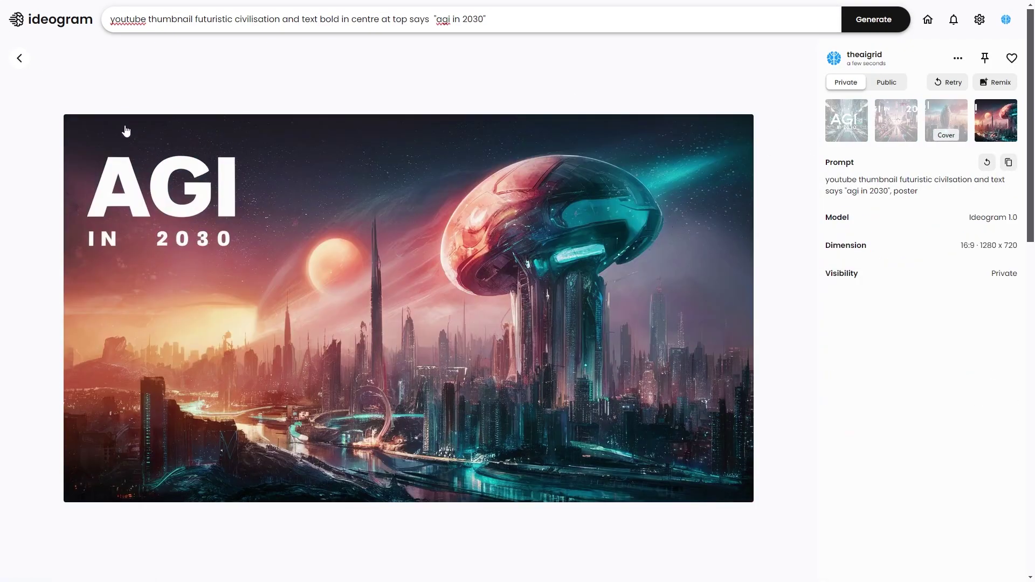
{"action": "left_click", "coordinate": [25, 65]}
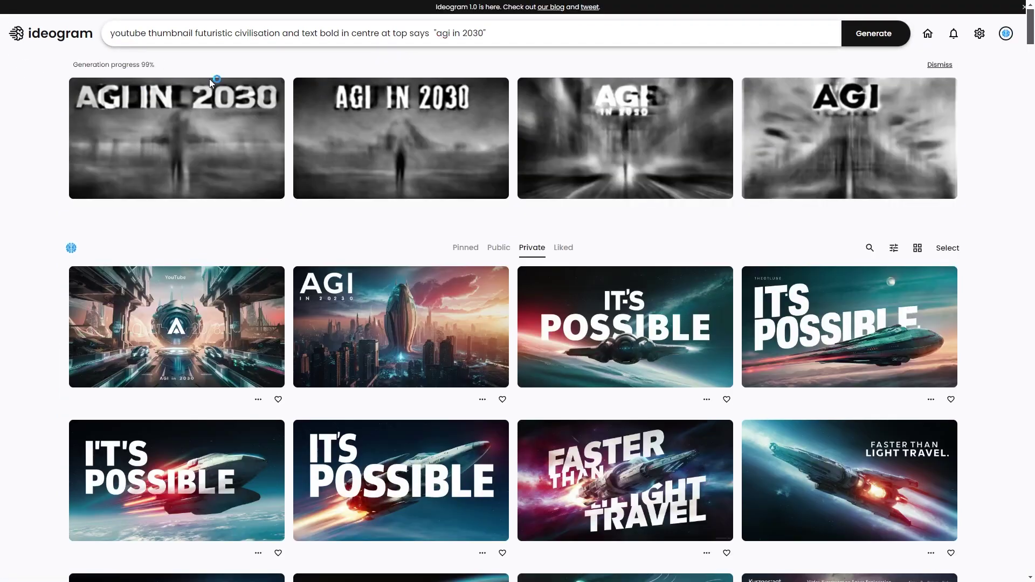
{"action": "left_click_drag", "start_coordinate": [309, 34], "coordinate": [490, 33]}
Browse the AGI IN 2030 results and open the lone figure before the domed city.
{"action": "left_click", "coordinate": [22, 154]}
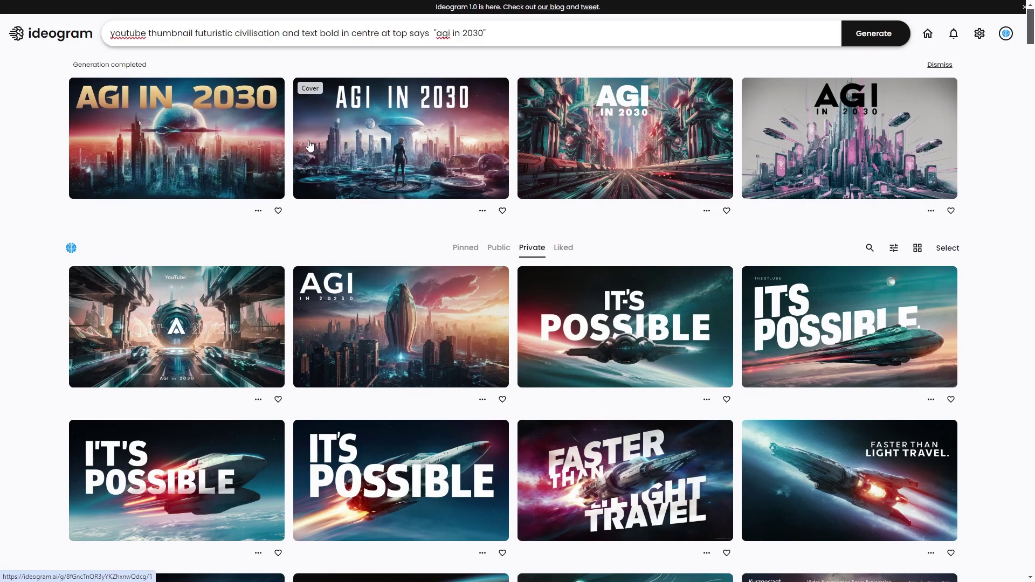
{"action": "left_click", "coordinate": [507, 155]}
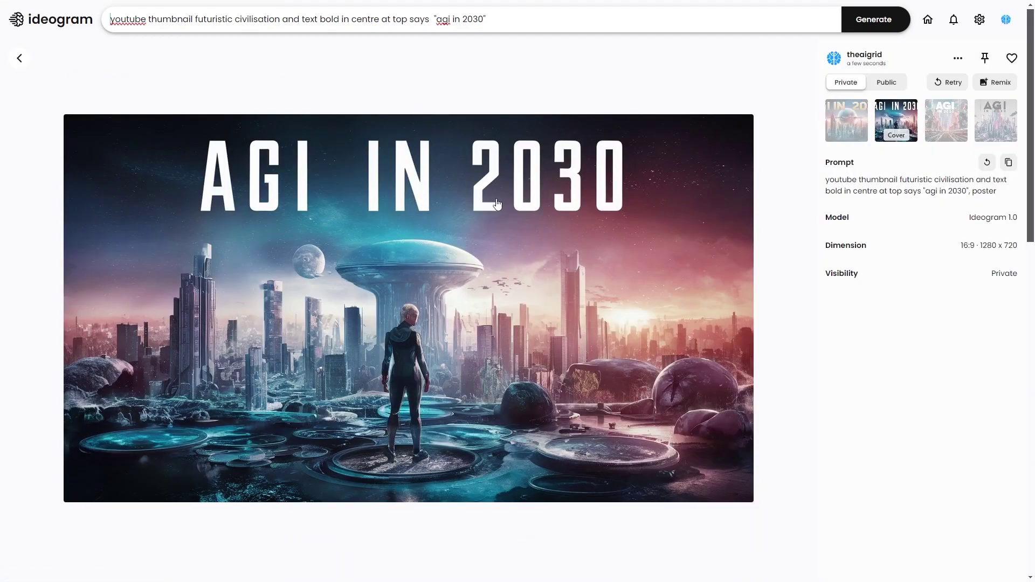
{"action": "left_click", "coordinate": [19, 58]}
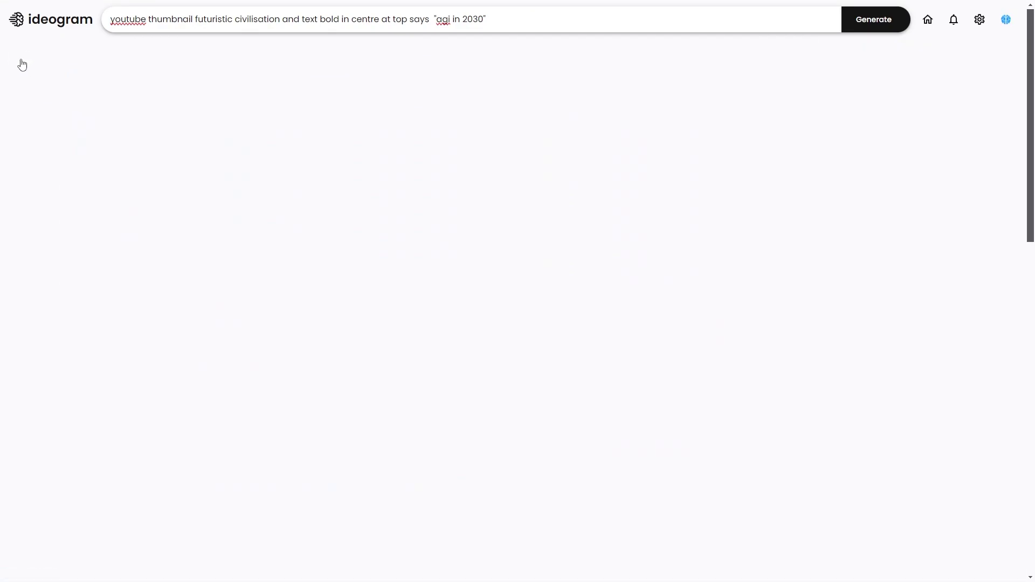
{"action": "left_click", "coordinate": [210, 153]}
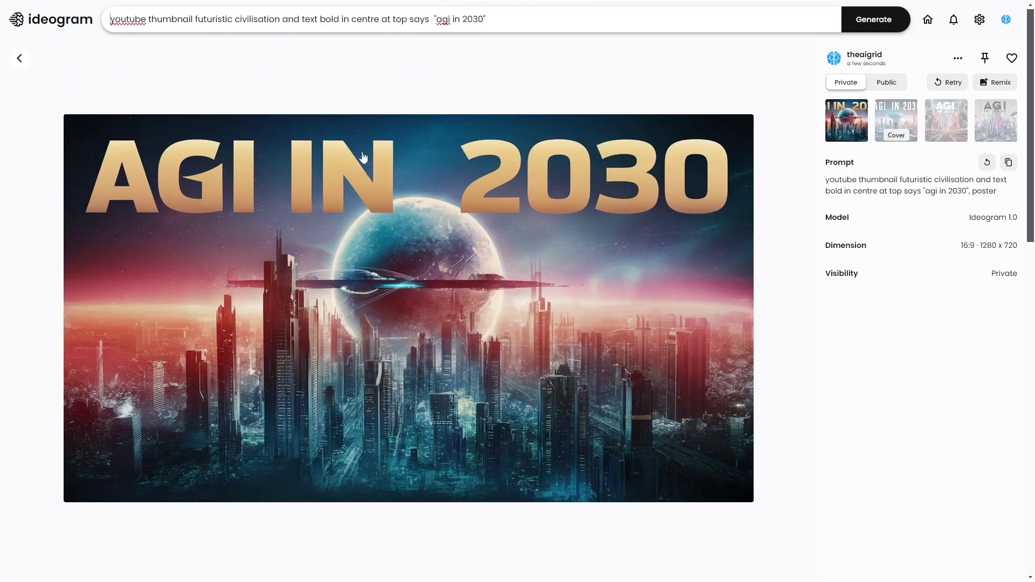
{"action": "left_click", "coordinate": [19, 59]}
{"action": "left_click", "coordinate": [512, 175]}
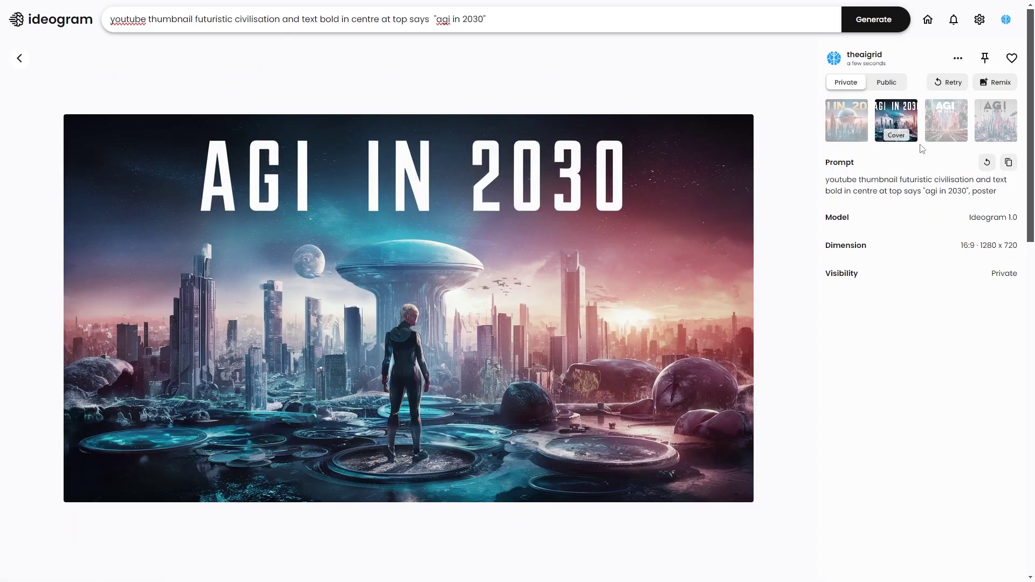
Remix the figure-and-city image in poster style with Magic Prompt on auto, generating four thumbnails.
{"action": "left_click", "coordinate": [992, 82]}
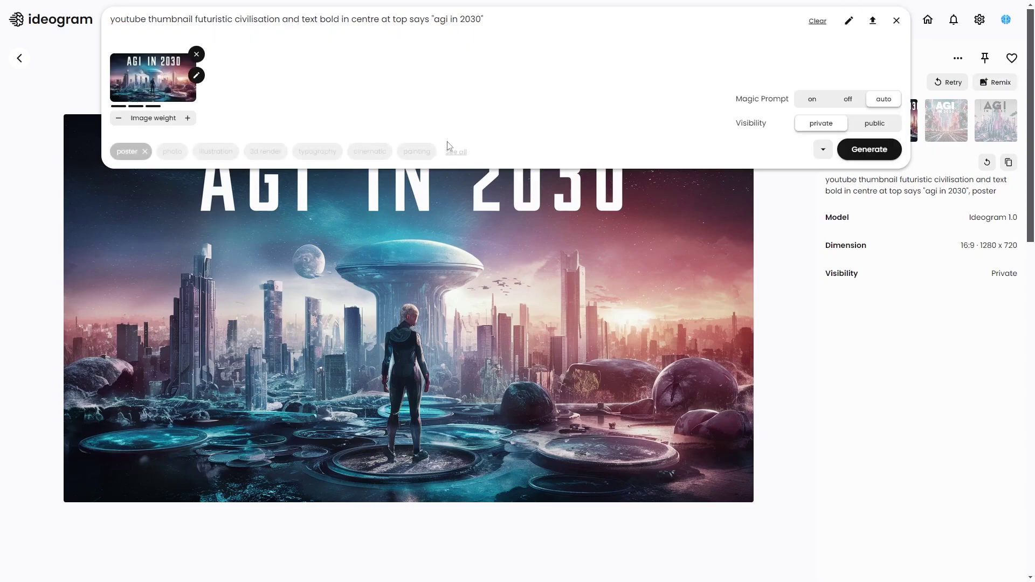
{"action": "left_click", "coordinate": [869, 150]}
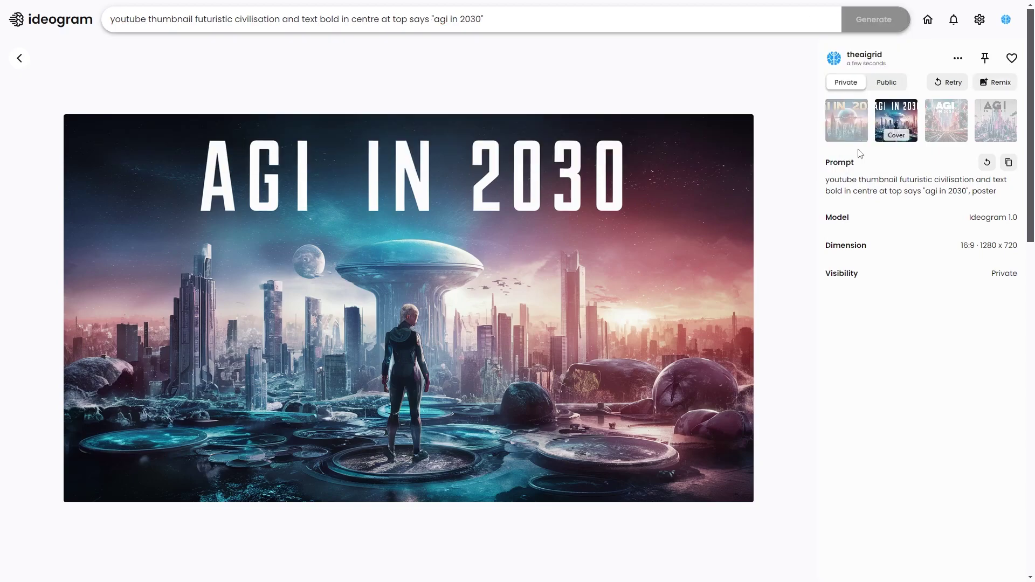
{"action": "left_click", "coordinate": [270, 280]}
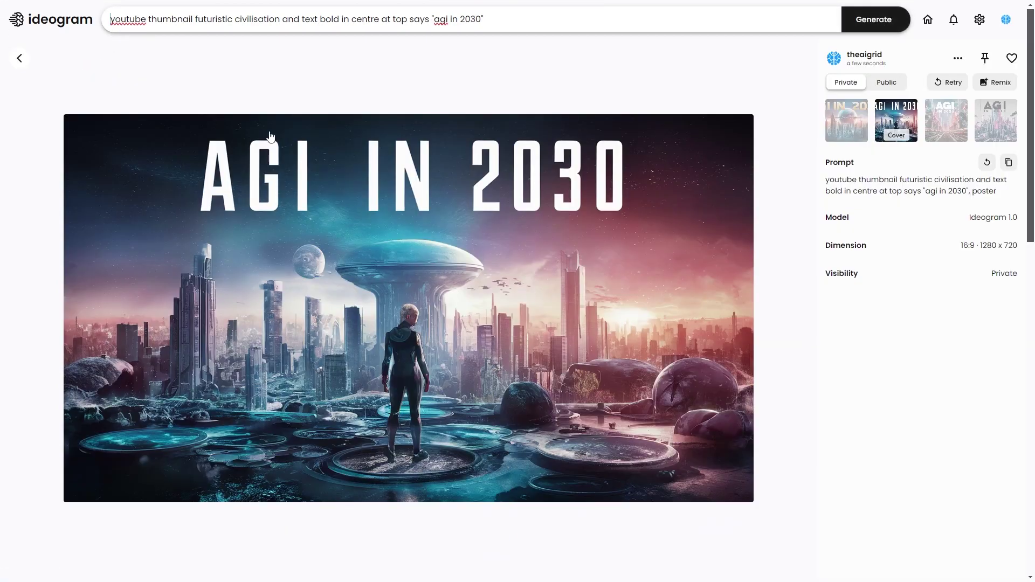
{"action": "left_click", "coordinate": [994, 82]}
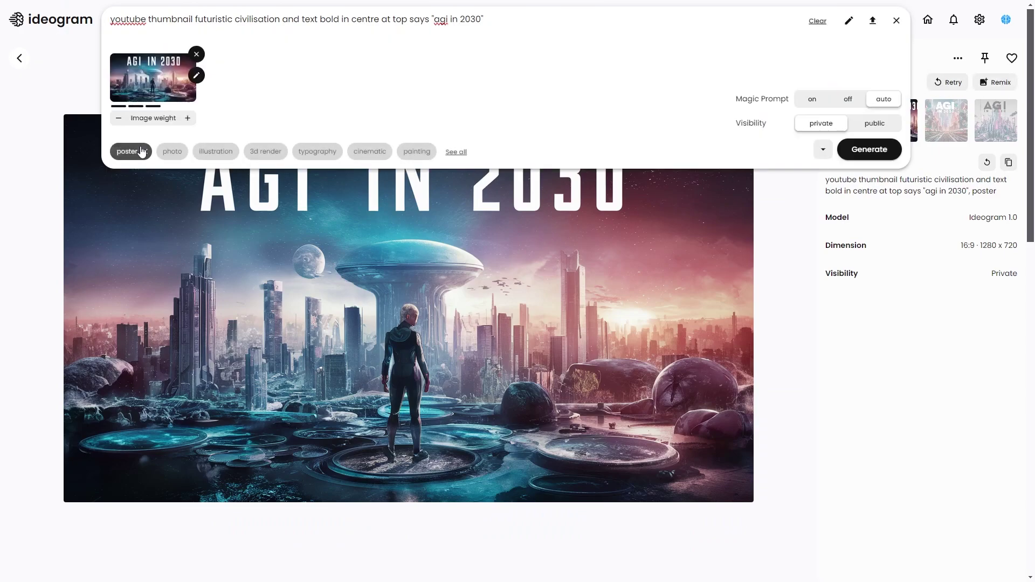
{"action": "left_click", "coordinate": [868, 153]}
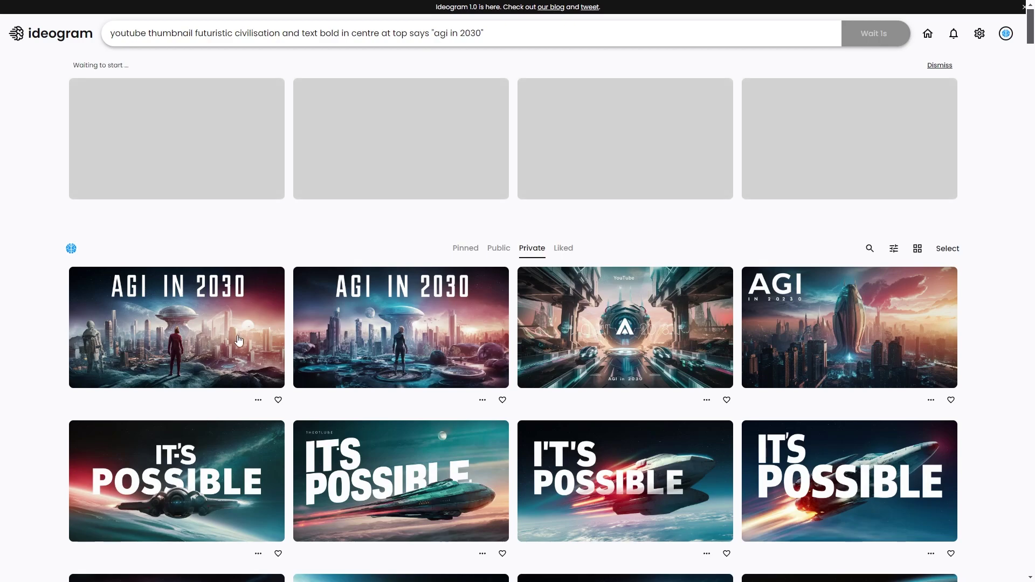
{"action": "left_click", "coordinate": [536, 31]}
{"action": "left_click", "coordinate": [869, 162]}
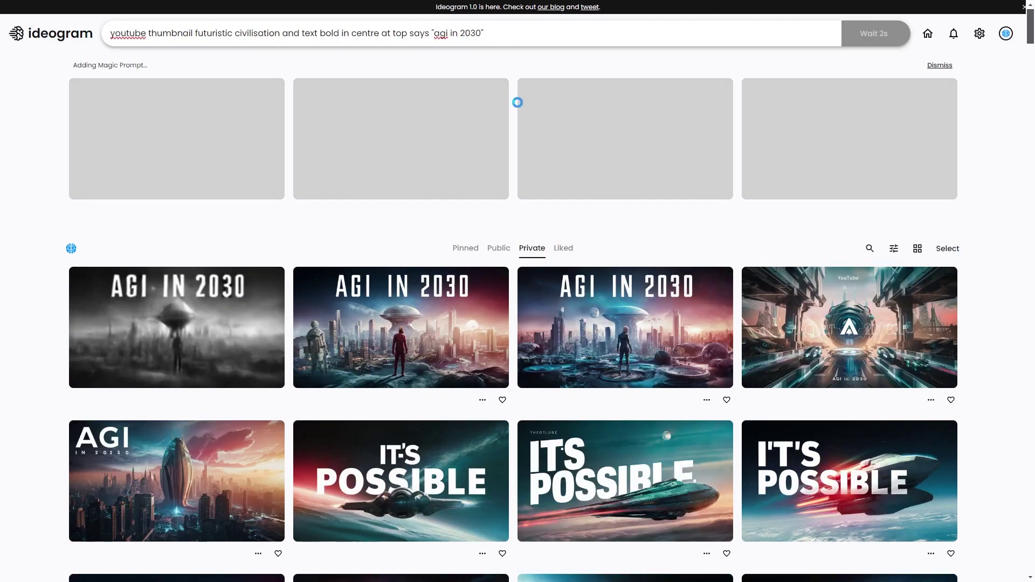
Select part of the prompt, place the cursor before 'centre', then collapse the prompt panel.
{"action": "left_click", "coordinate": [319, 33]}
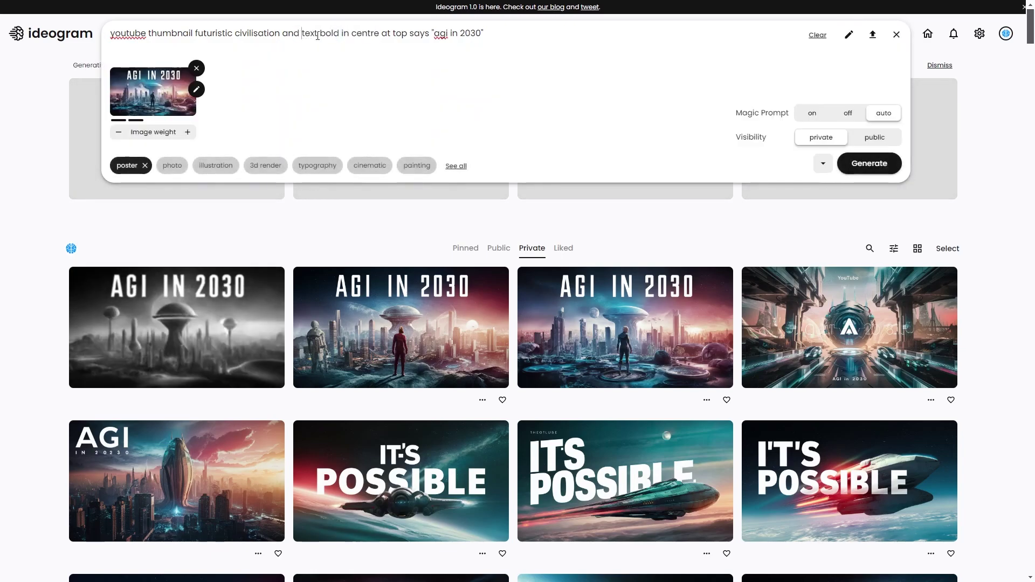
{"action": "left_click_drag", "start_coordinate": [301, 33], "coordinate": [403, 34]}
{"action": "left_click", "coordinate": [427, 37]}
{"action": "left_click", "coordinate": [351, 34]}
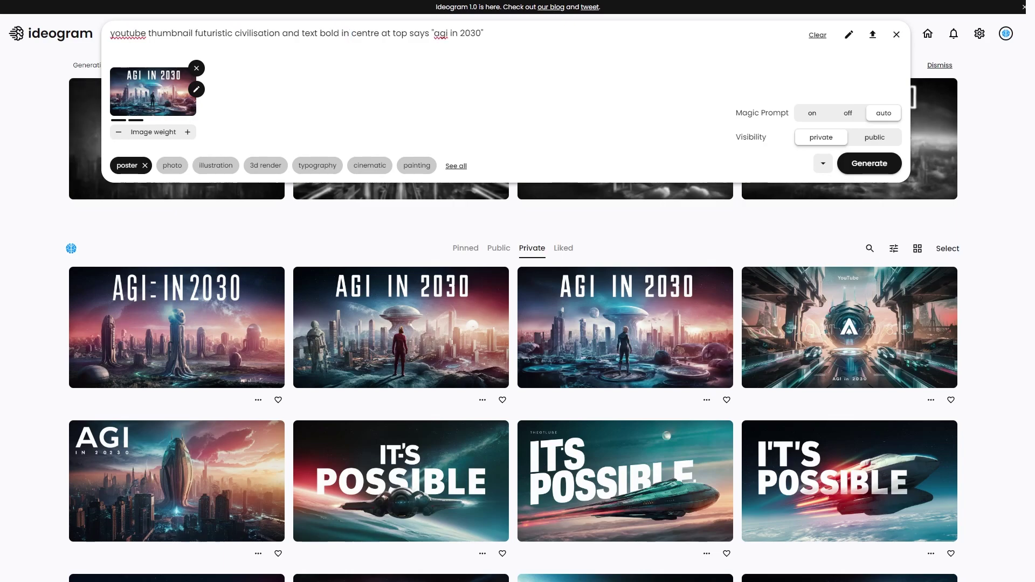
{"action": "left_click", "coordinate": [2, 270]}
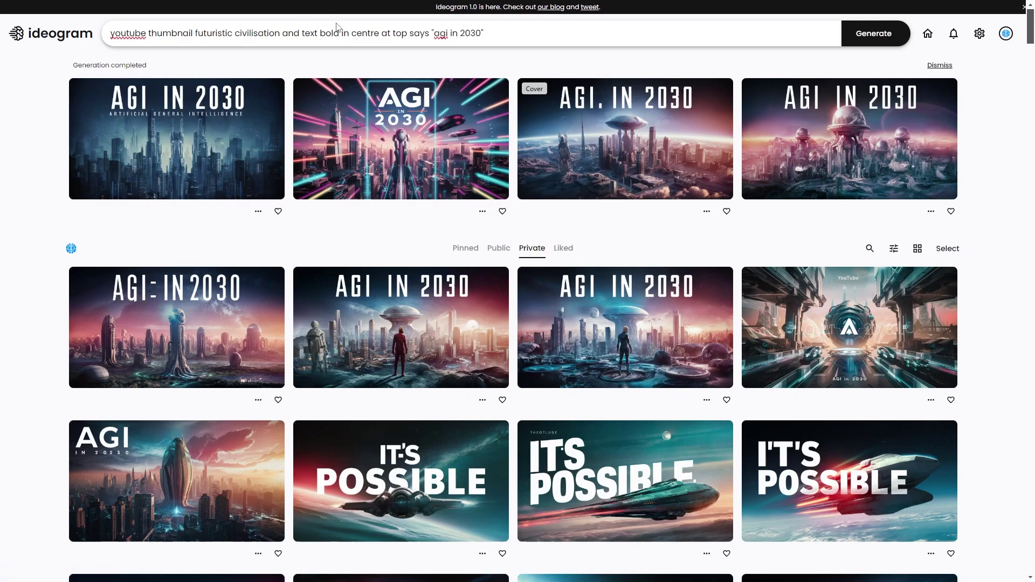
Review the new remixes and open the 'AGI. IN 2030' Cover remix.
{"action": "left_click", "coordinate": [812, 136]}
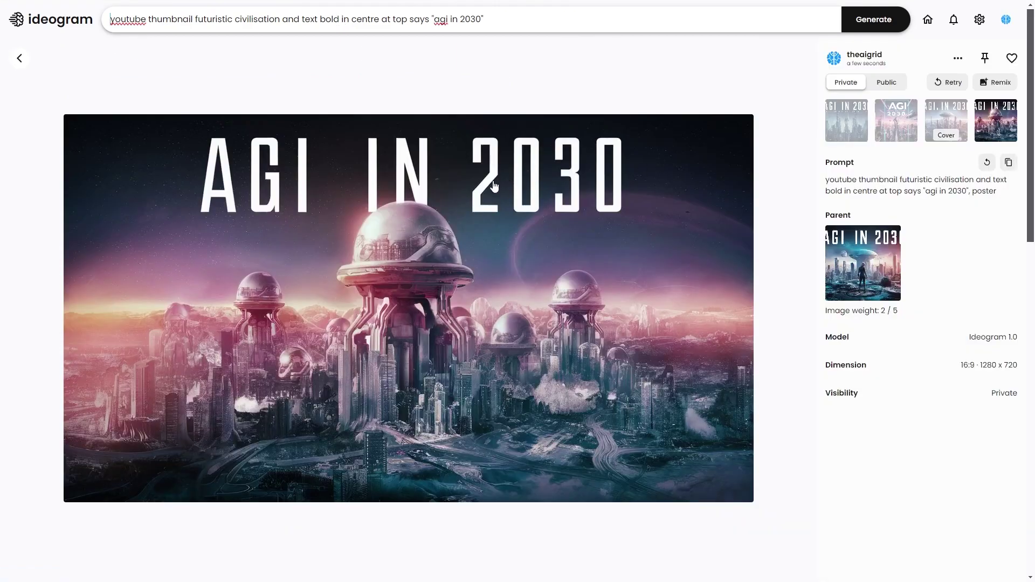
{"action": "left_click", "coordinate": [17, 54]}
{"action": "left_click", "coordinate": [231, 152]}
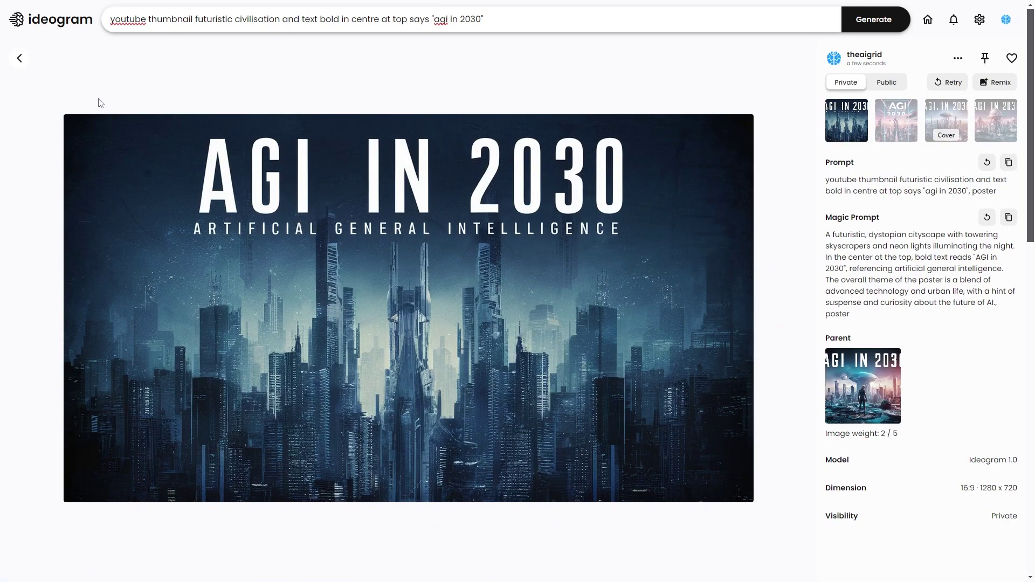
{"action": "left_click", "coordinate": [20, 59]}
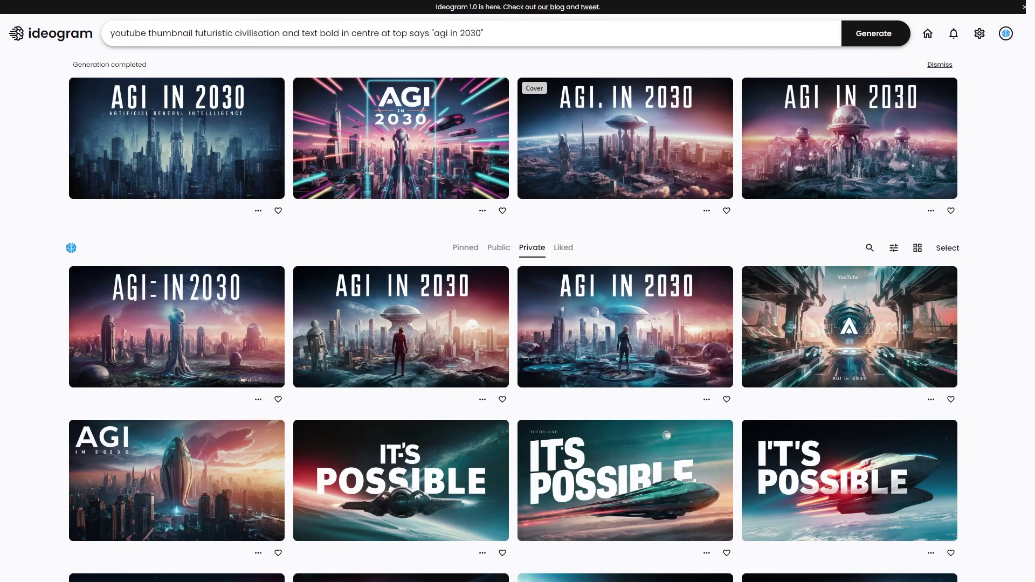
{"action": "left_click", "coordinate": [645, 142]}
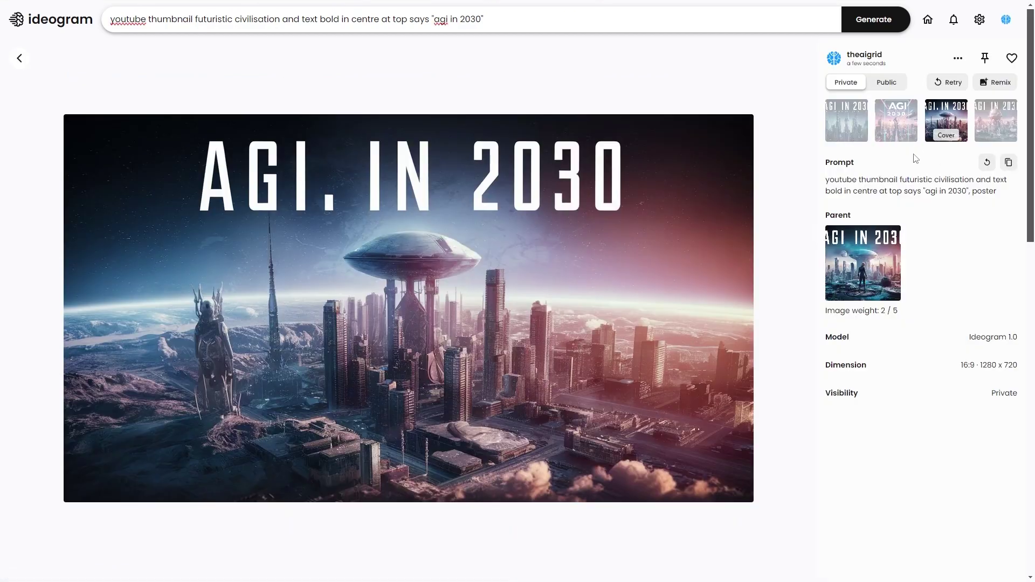
Switch to the blue skyline variant and select its Magic Prompt description.
{"action": "left_click_drag", "start_coordinate": [842, 180], "coordinate": [967, 190]}
{"action": "left_click", "coordinate": [838, 122]}
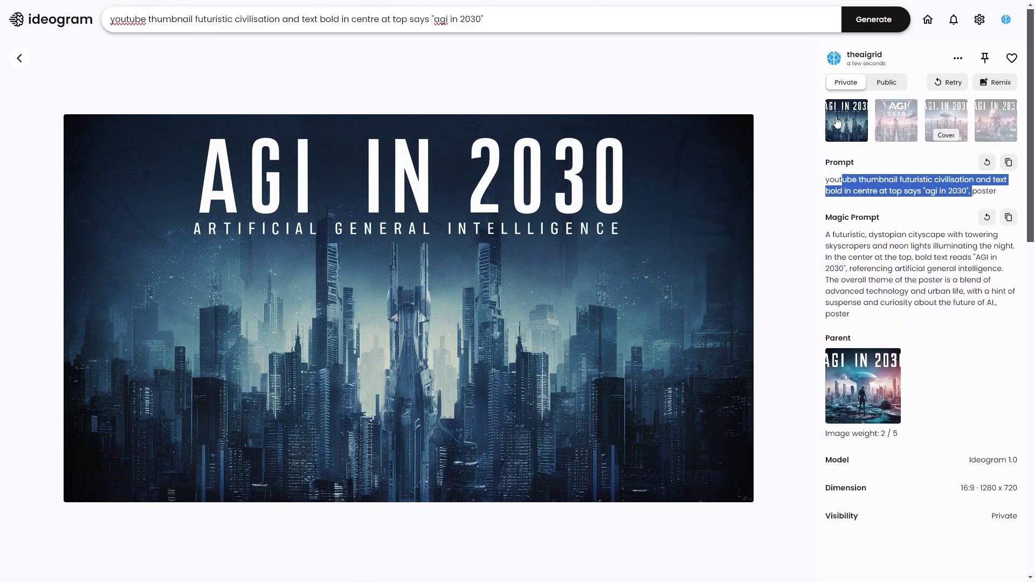
{"action": "left_click_drag", "start_coordinate": [826, 235], "coordinate": [894, 302]}
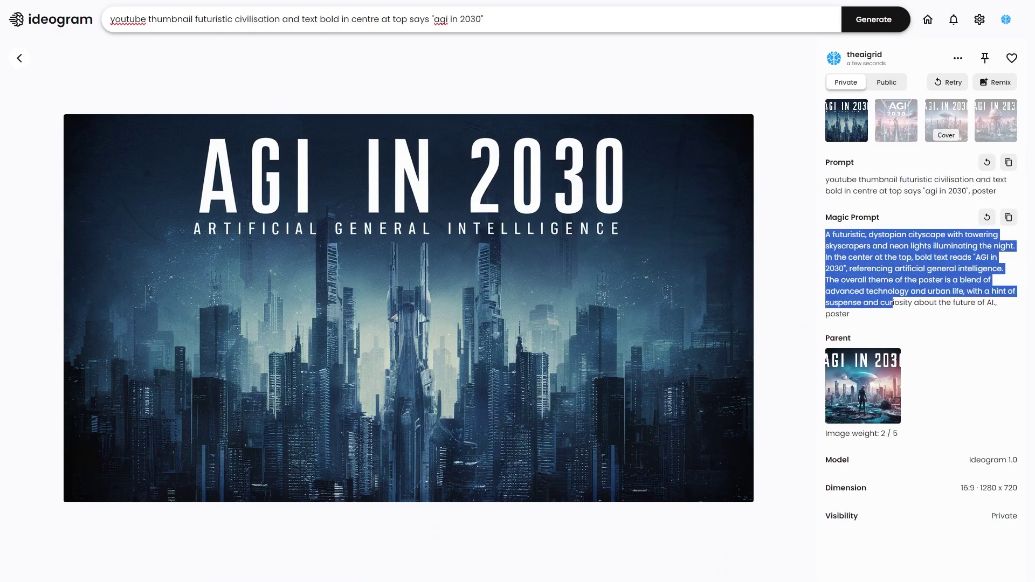